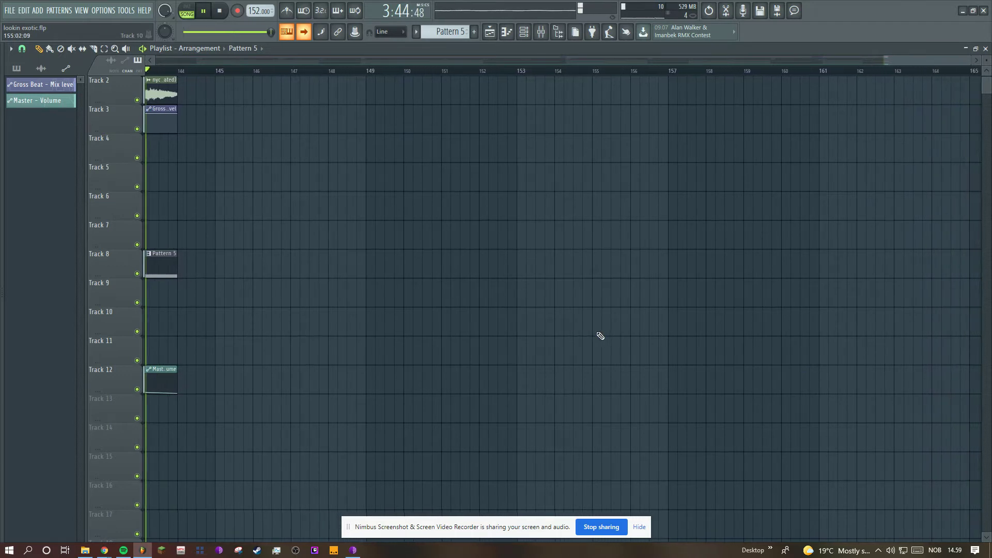
# - Stop playback and open the Maximus effect on the mixer's Master track
pyautogui.press('space')
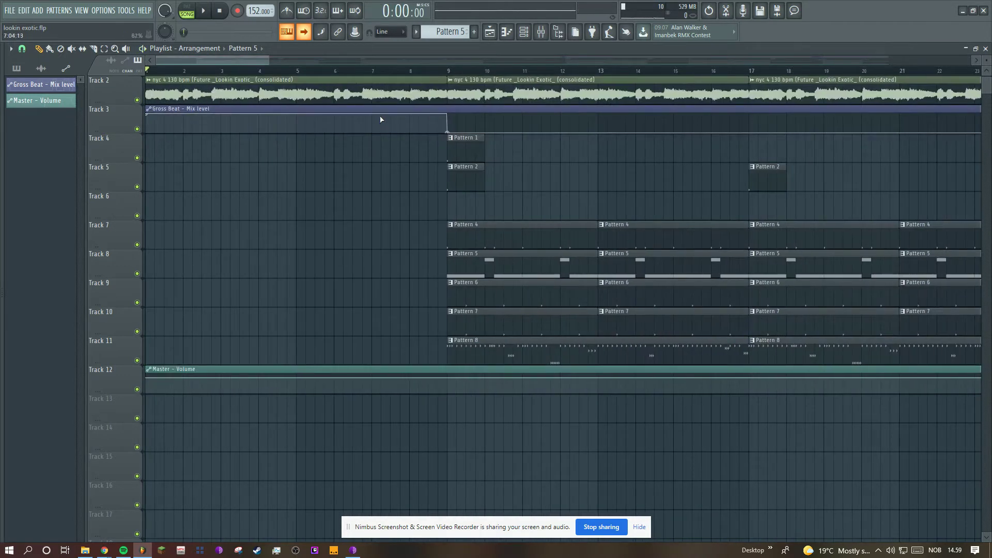
pyautogui.click(543, 34)
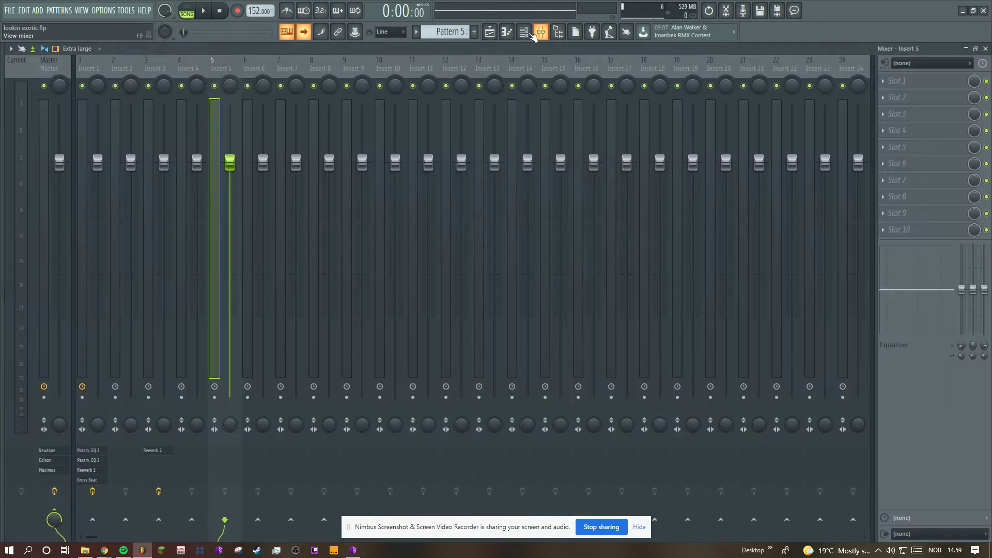
pyautogui.click(53, 63)
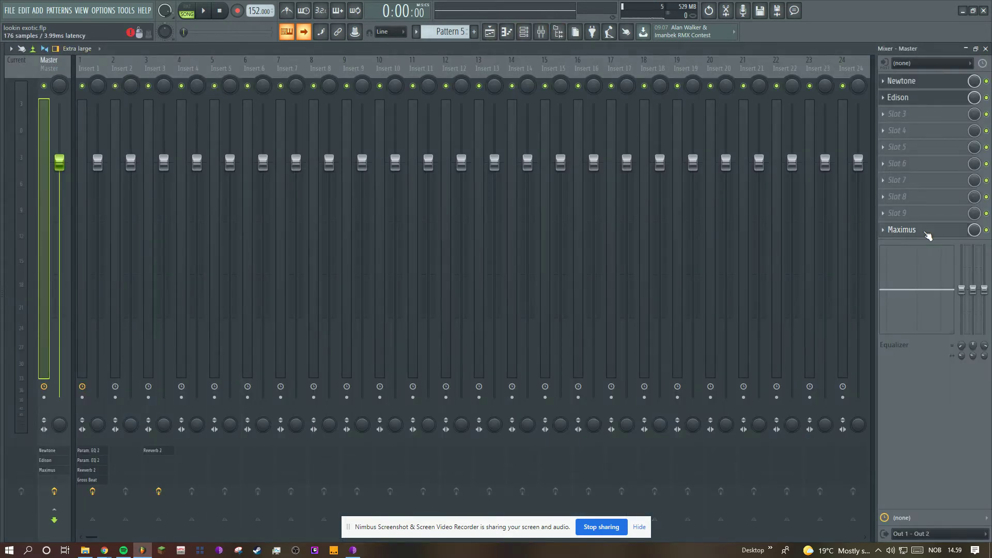
pyautogui.click(926, 233)
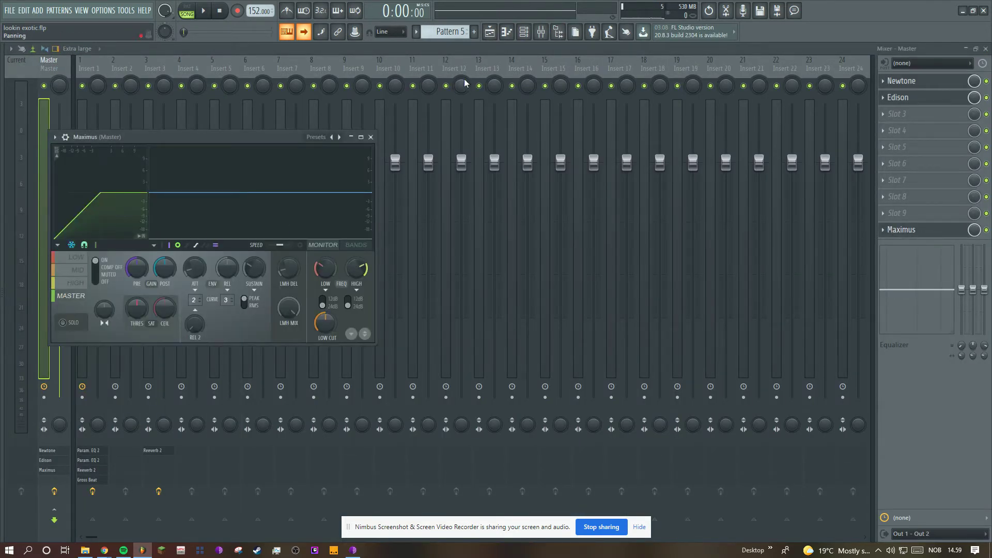
# - Place the unconsolidated nyc 4 130 bpm sample at the start of Track 14, solo the track and play it
pyautogui.click(490, 33)
pyautogui.click(41, 68)
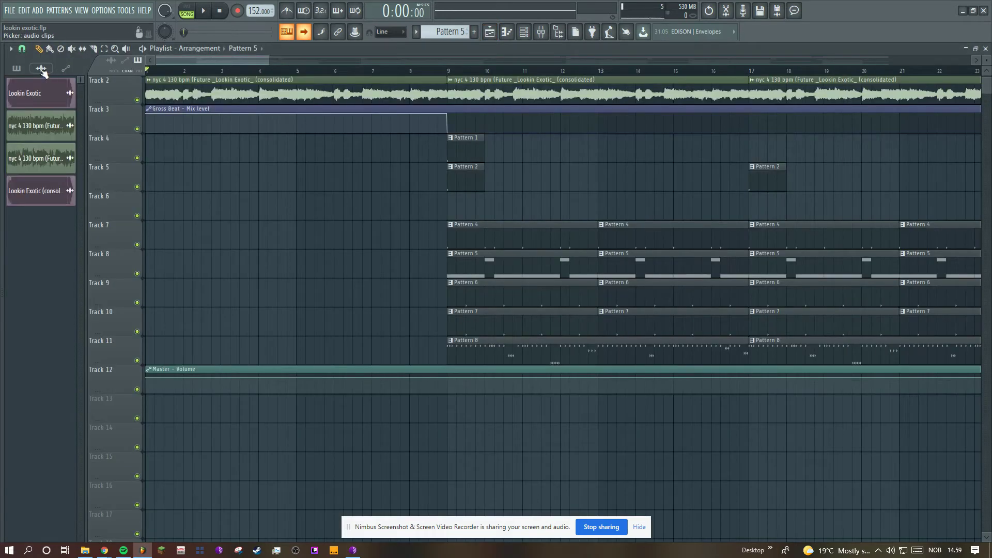
pyautogui.moveTo(40, 165); pyautogui.dragTo(124, 440)
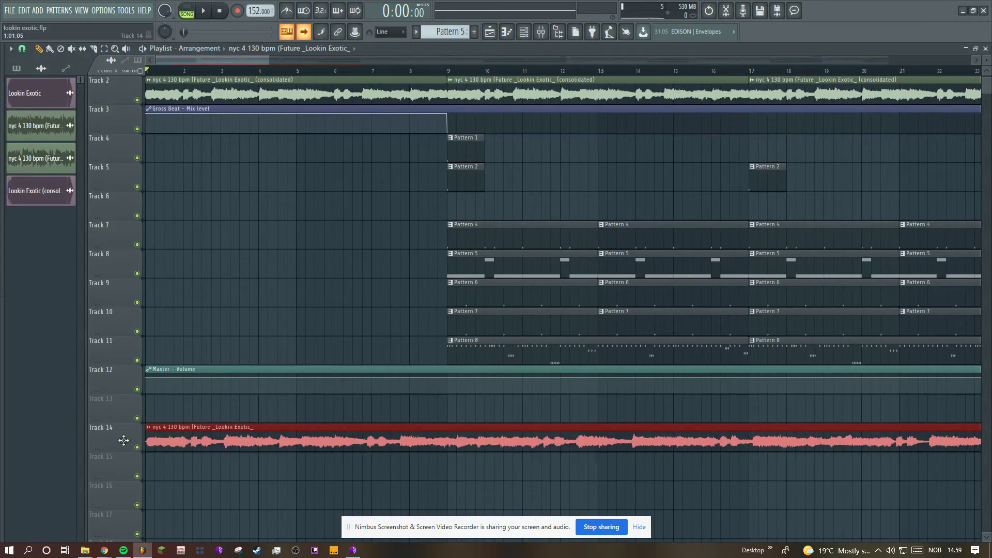
pyautogui.rightClick(137, 447)
pyautogui.press('space')
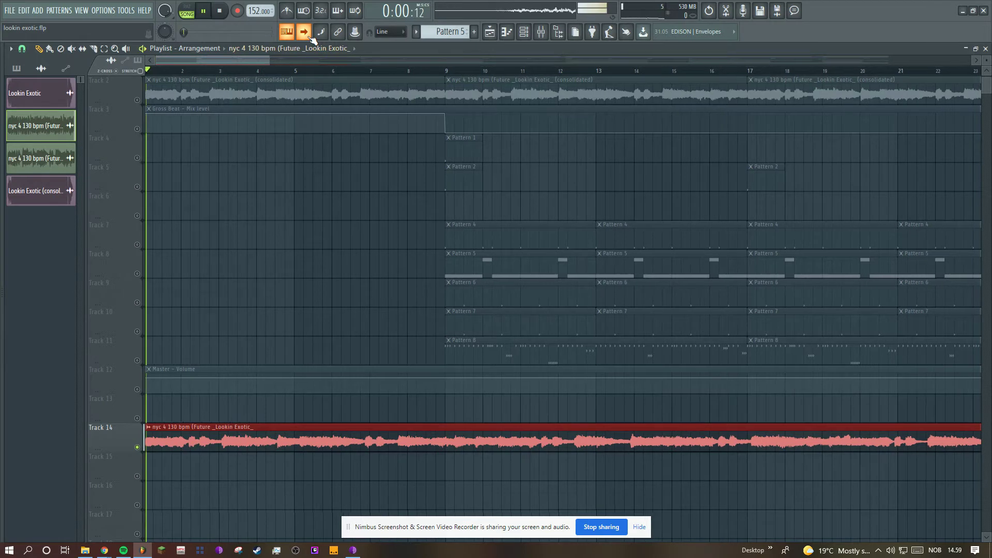
pyautogui.moveTo(278, 57); pyautogui.dragTo(469, 58)
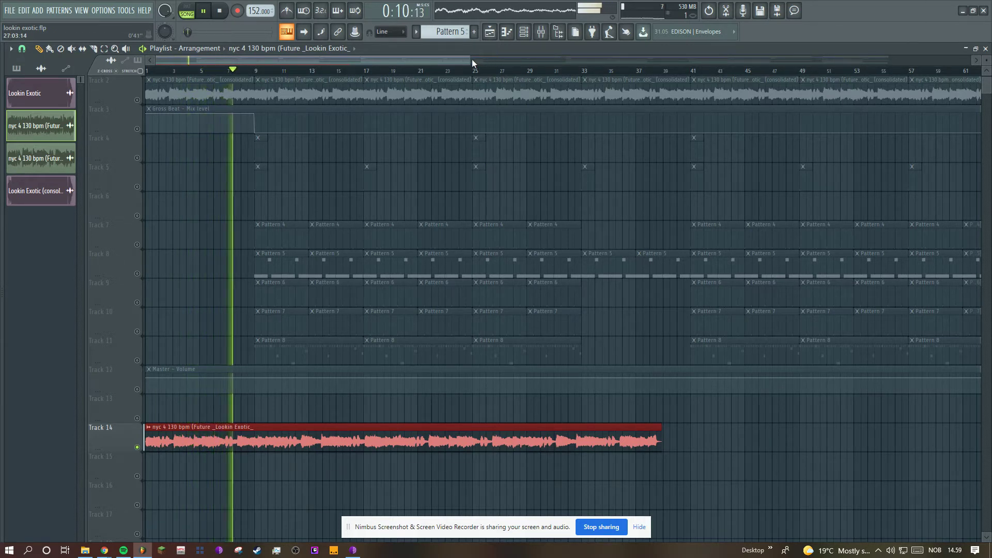
pyautogui.moveTo(460, 61); pyautogui.dragTo(303, 65)
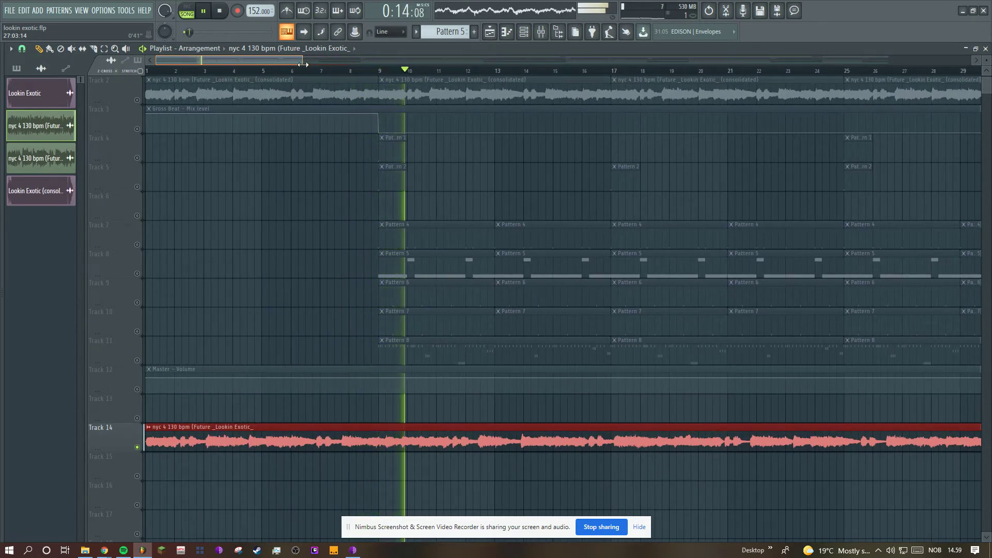
pyautogui.press('space')
# - Trim the start of the Track 14 sample clip and move it back to the beginning of the playlist
pyautogui.moveTo(302, 64); pyautogui.dragTo(85, 393)
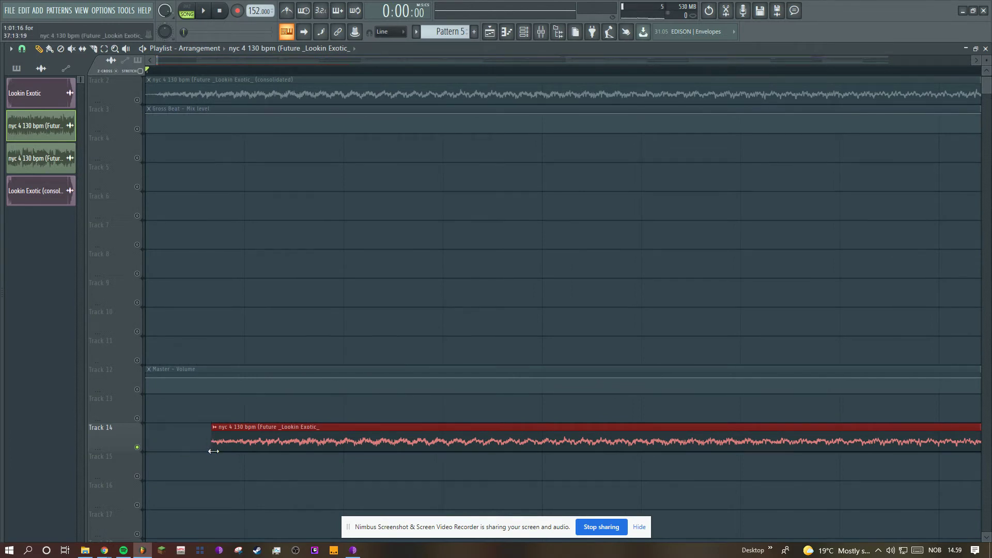
pyautogui.moveTo(239, 443); pyautogui.dragTo(174, 443)
pyautogui.press('space')
# - Slice the Track 14 clip at the loop end within bar 10, delete the remainder and fine-trim the clip's end
pyautogui.moveTo(161, 60); pyautogui.dragTo(199, 60)
pyautogui.click(364, 70)
pyautogui.press('space')
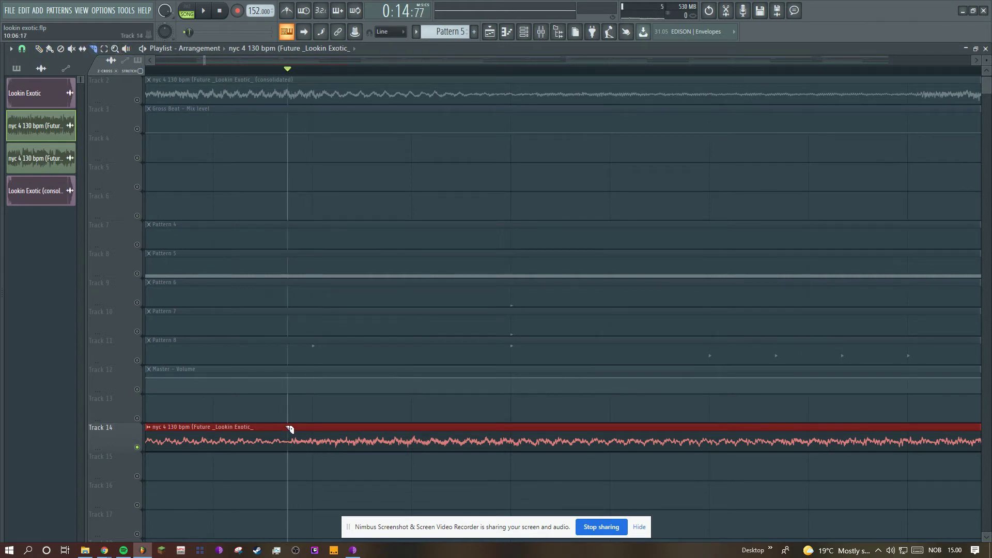
pyautogui.moveTo(288, 457); pyautogui.dragTo(288, 458)
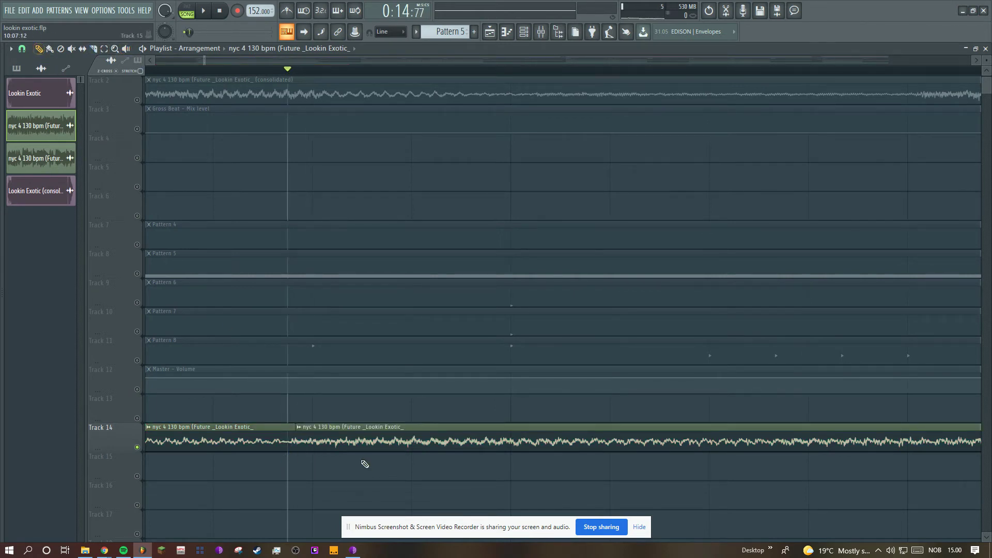
pyautogui.rightClick(332, 442)
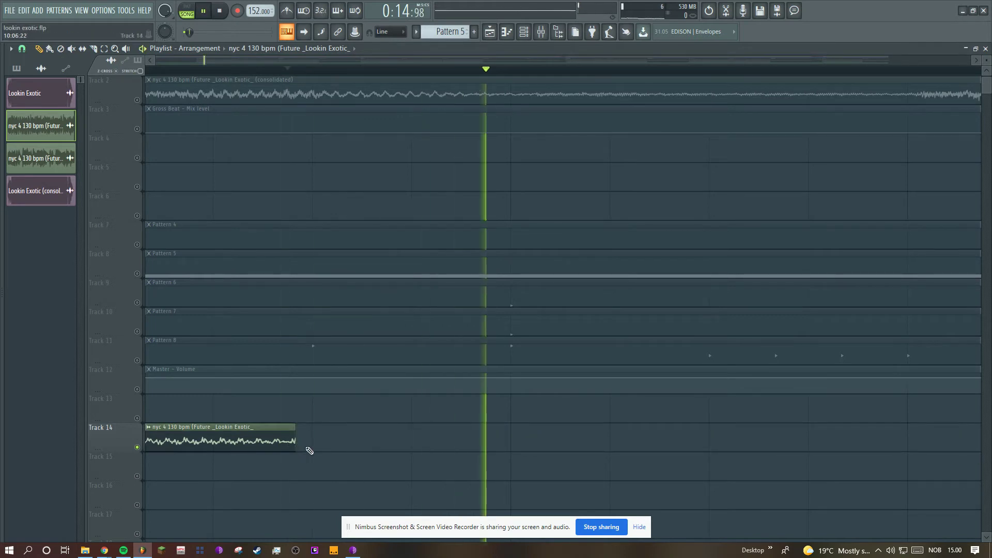
pyautogui.moveTo(295, 442); pyautogui.dragTo(293, 441)
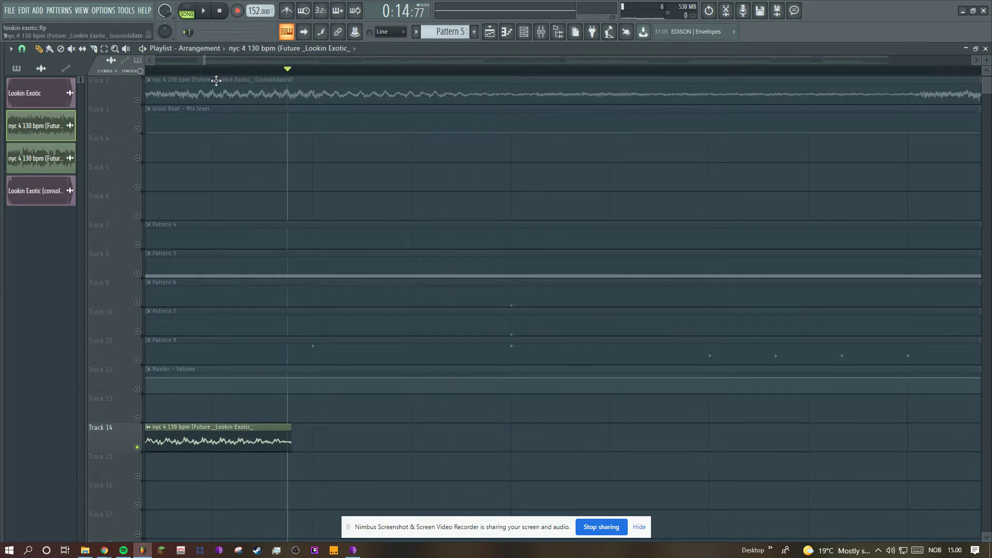
pyautogui.moveTo(205, 60); pyautogui.dragTo(286, 77)
# - Consolidate the trimmed Track 14 clip and delete the source copy left on Track 15
pyautogui.scroll(-1, 251, 349)
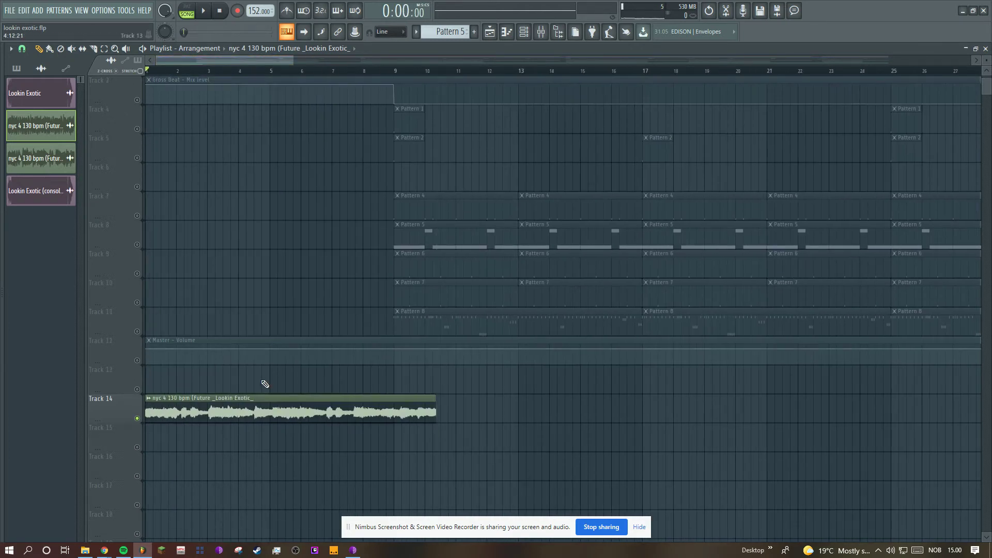
pyautogui.click(10, 49)
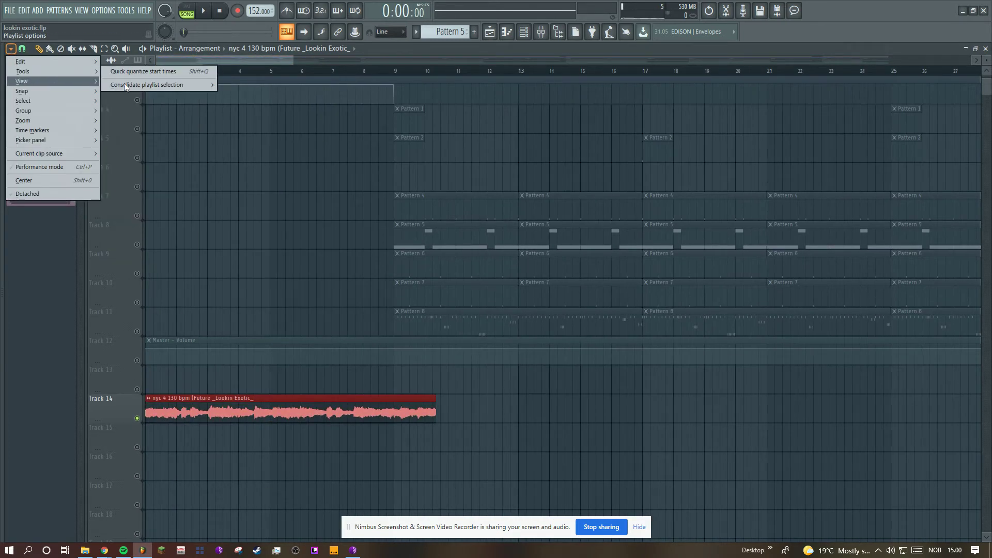
pyautogui.click(255, 86)
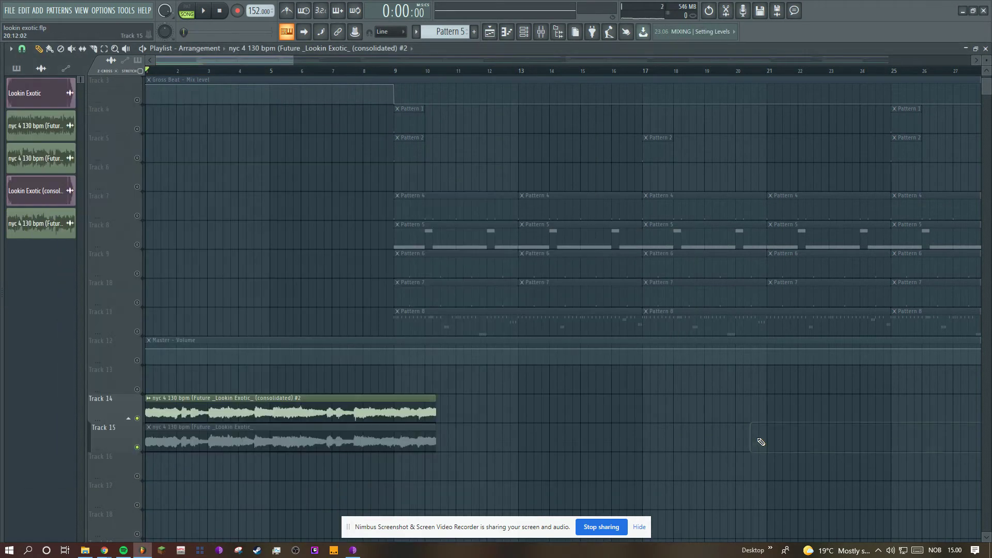
pyautogui.scroll(-2, 409, 400)
pyautogui.scroll(-1, 410, 400)
pyautogui.rightClick(372, 376)
# - Fit the consolidated clip to eight bars using the Resample time-stretching mode and play it back
pyautogui.doubleClick(363, 357)
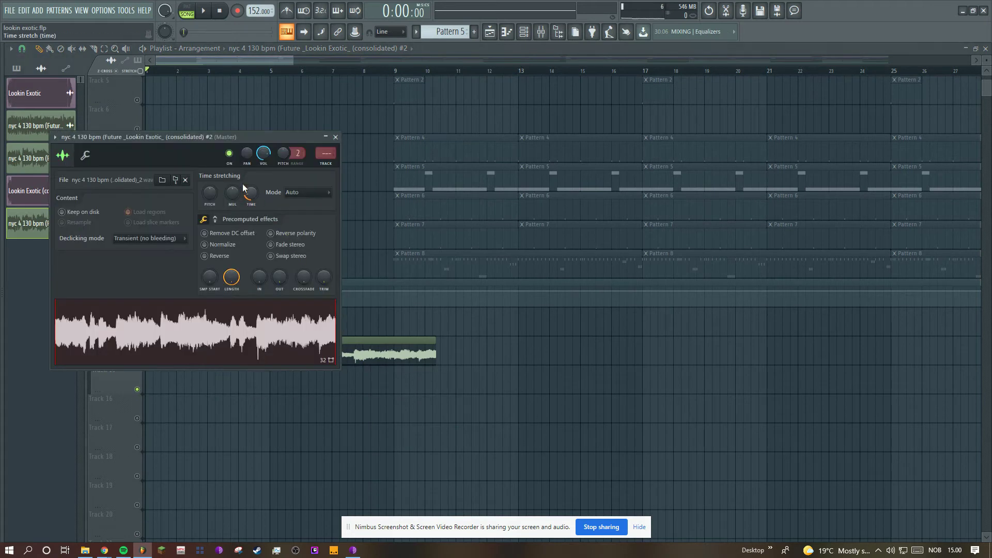
pyautogui.click(302, 198)
pyautogui.click(305, 213)
pyautogui.press('space')
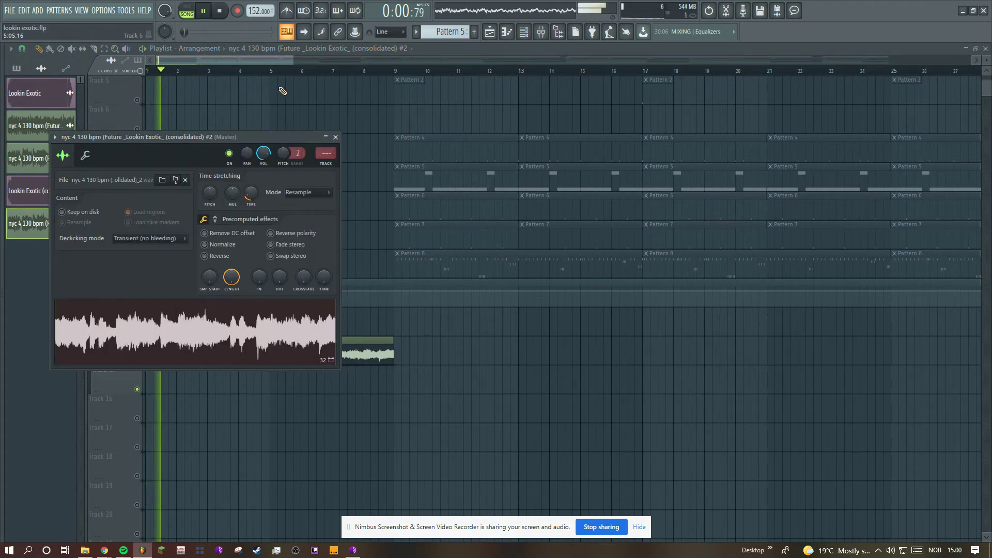
pyautogui.press('Escape')
pyautogui.moveTo(293, 59); pyautogui.dragTo(223, 56)
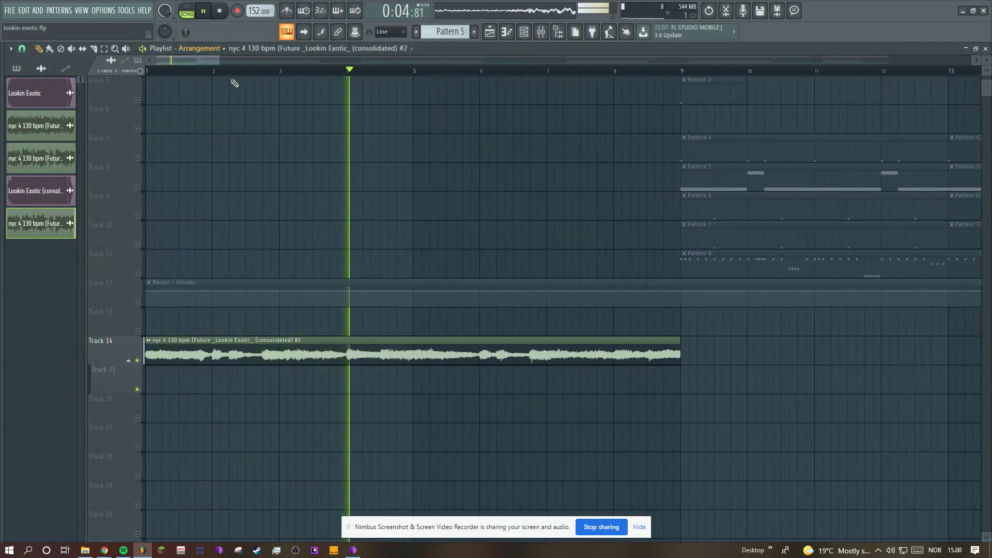
# - Stop playback, route the consolidated clip to mixer track 1 and show the mixer
pyautogui.doubleClick(337, 356)
pyautogui.press('space')
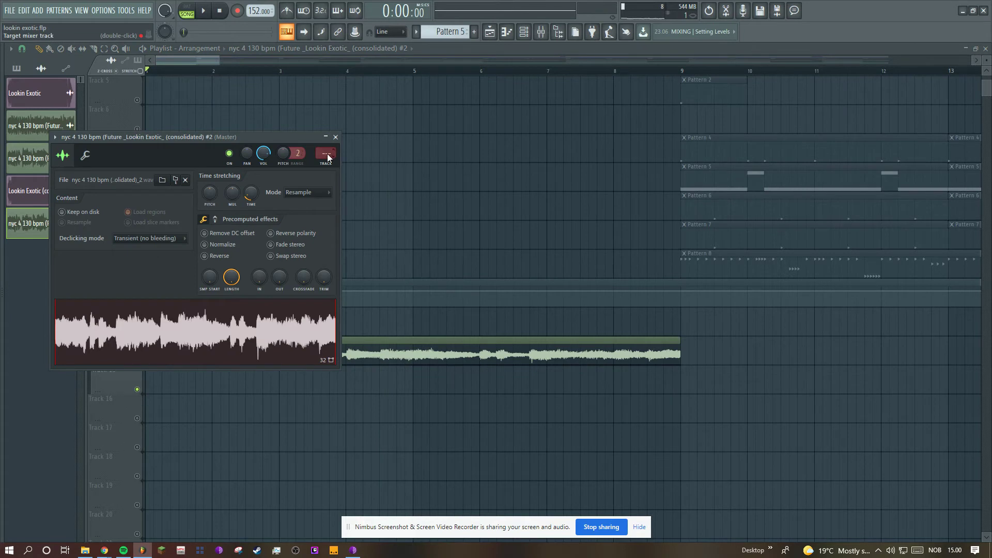
pyautogui.click(541, 33)
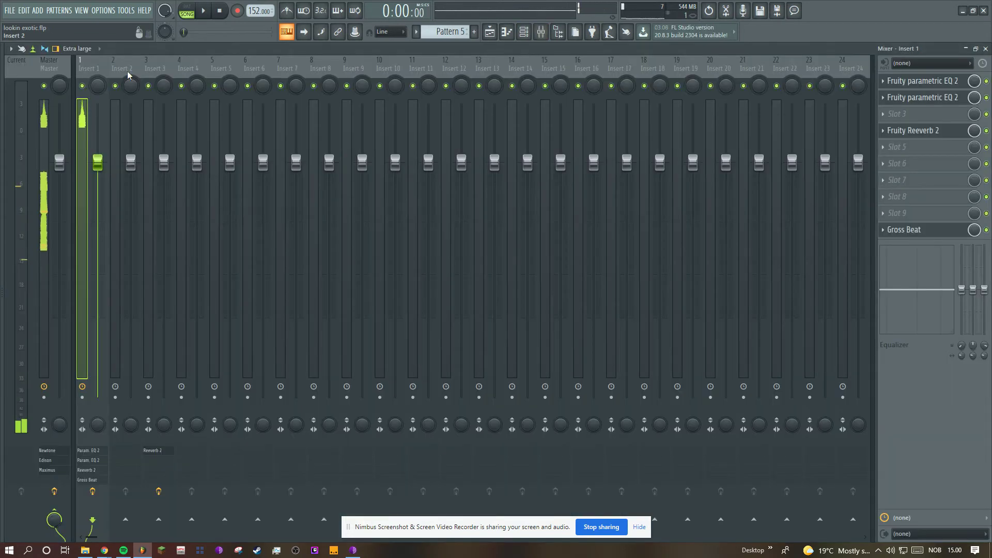
# - Inspect Fruity Reeverb 2 and both Fruity parametric EQ 2 effects on Insert 1, and play the clip with Gross Beat bypassed
pyautogui.click(929, 134)
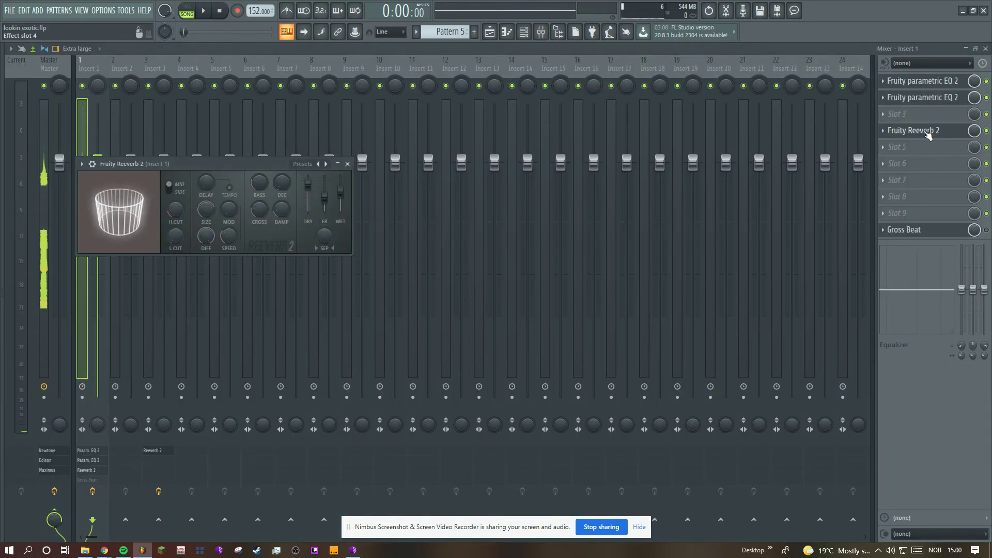
pyautogui.click(922, 98)
pyautogui.click(917, 80)
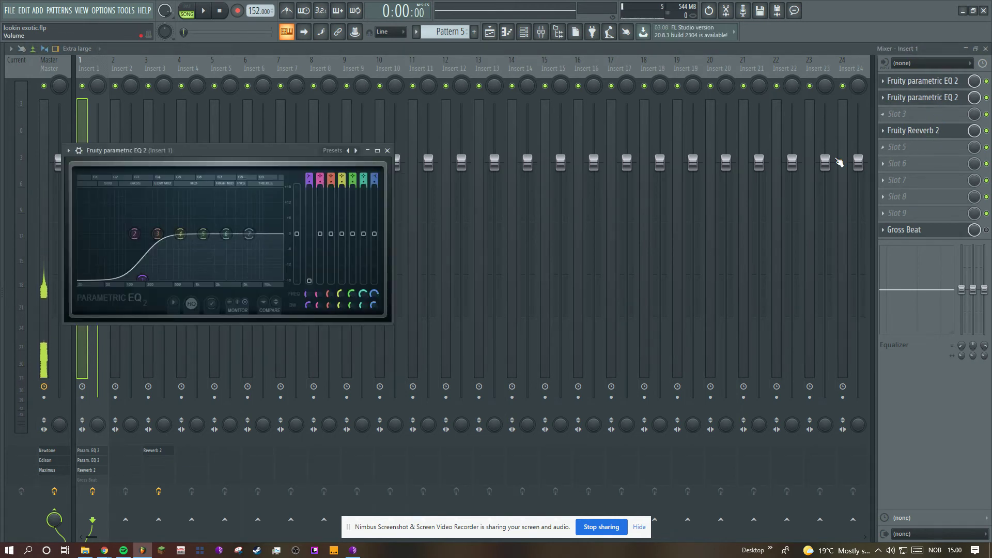
pyautogui.press('space')
pyautogui.click(506, 32)
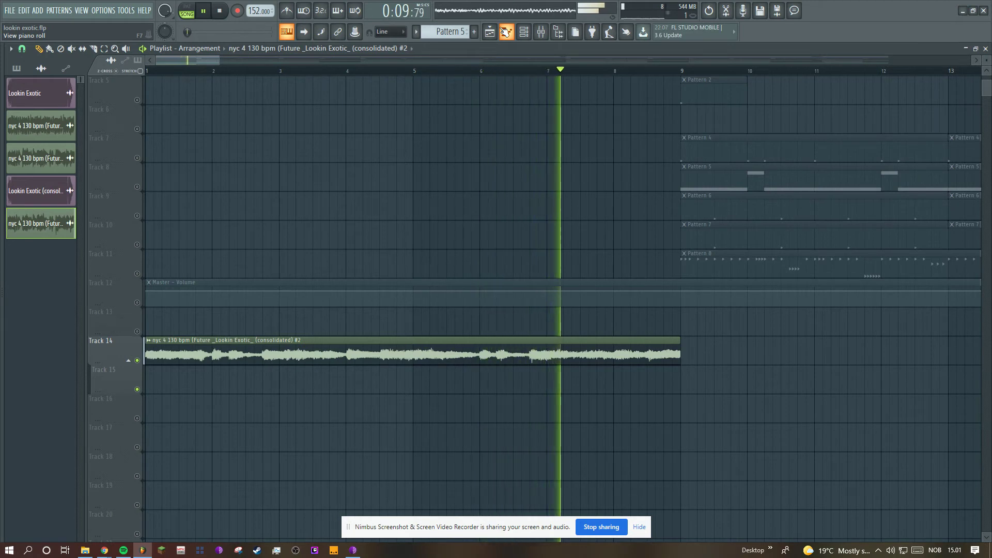
pyautogui.press('space')
# - Re-enable Gross Beat on Insert 1, open its 1/2 Speed time setting and play the clip through it
pyautogui.click(541, 31)
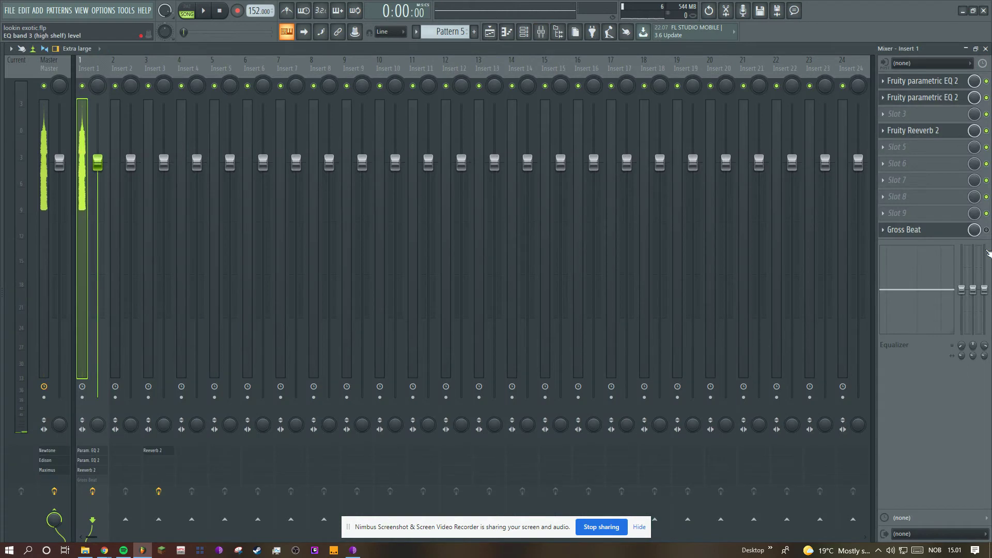
pyautogui.click(955, 230)
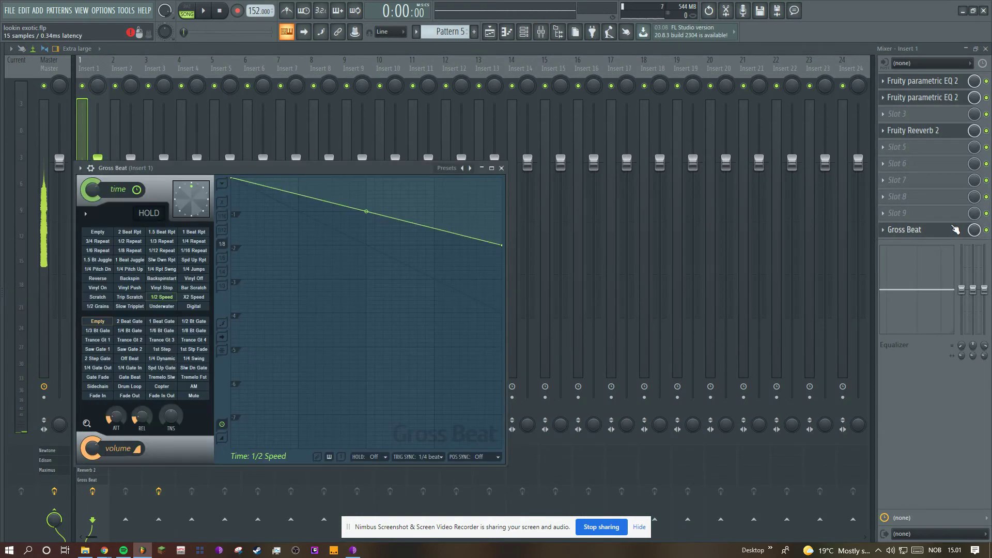
pyautogui.press('space')
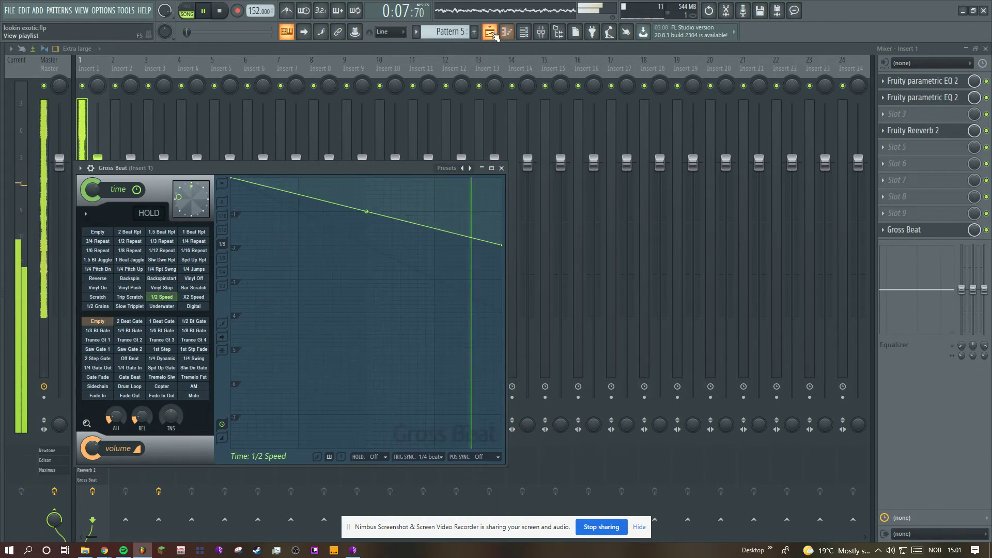
pyautogui.click(491, 33)
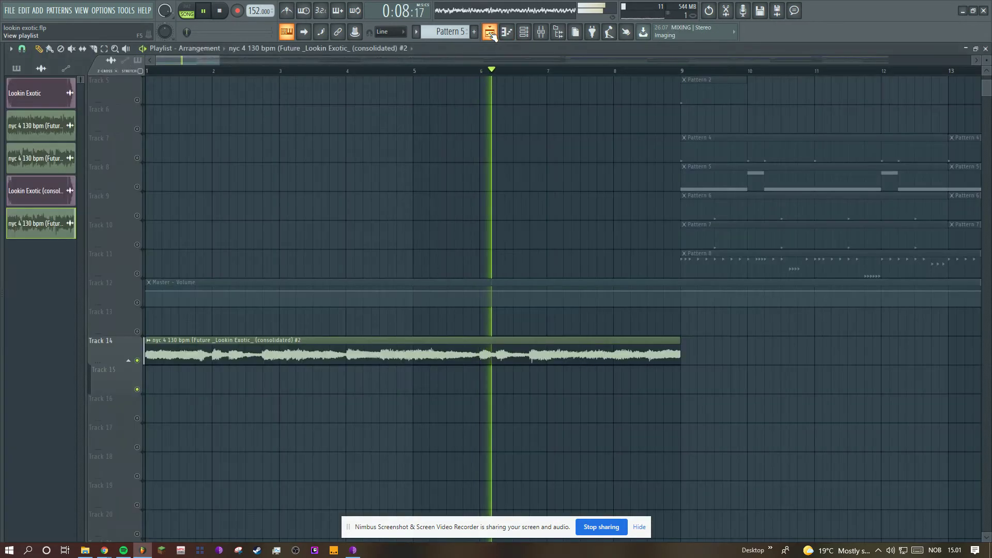
pyautogui.press('space')
# - Delete the newly consolidated nyc 4 130 bpm clip and reactivate all the playlist tracks except Track 1
pyautogui.rightClick(47, 226)
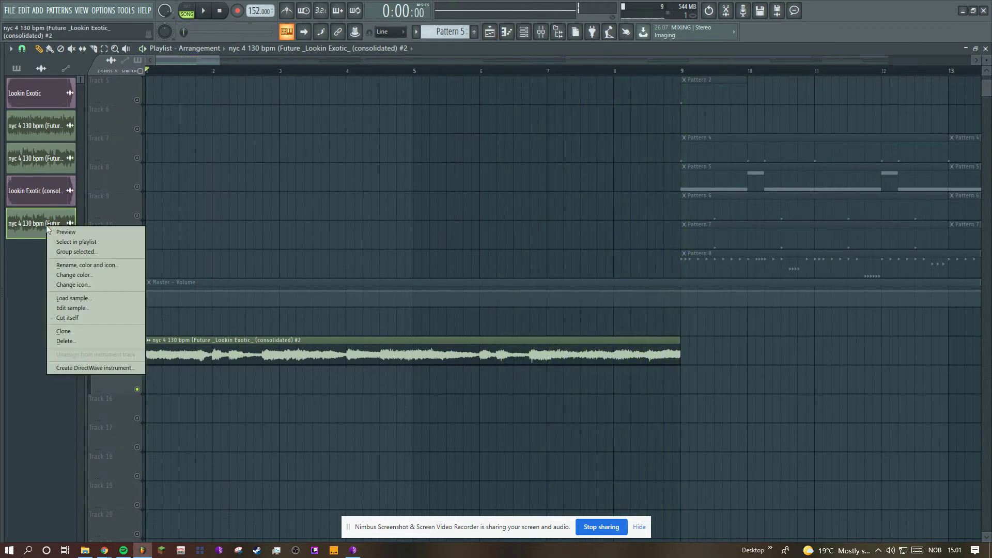
pyautogui.click(95, 338)
pyautogui.scroll(-5, 332, 98)
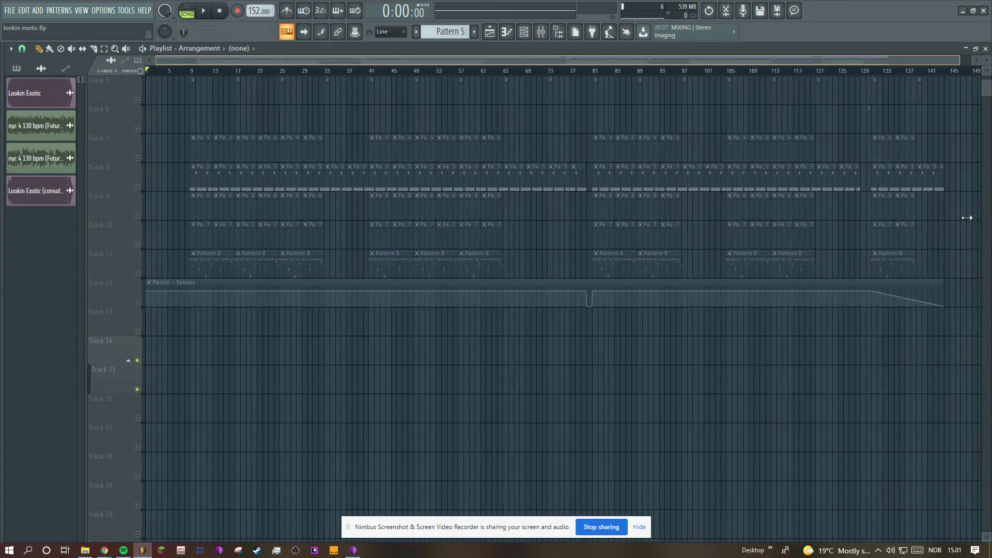
pyautogui.scroll(-1, 945, 213)
pyautogui.scroll(4, 935, 248)
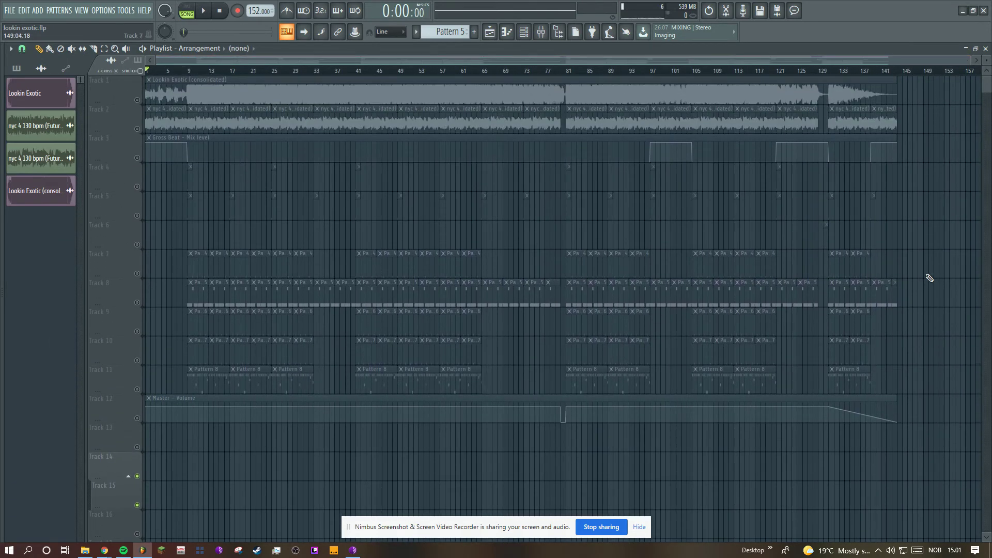
pyautogui.rightClick(137, 99)
pyautogui.click(137, 100)
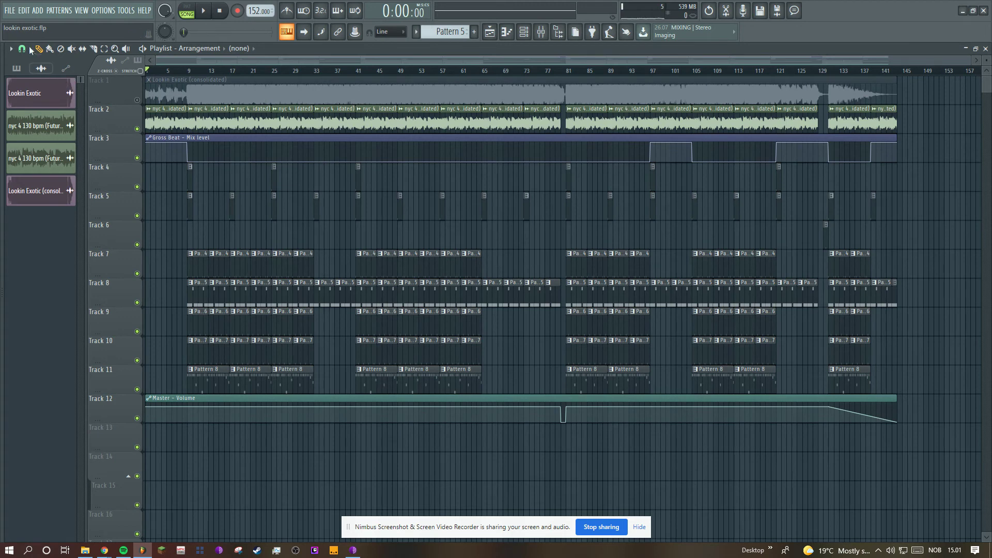
# - Show the pattern list and open Pattern 1's KillBill FX notes in the piano roll
pyautogui.click(19, 67)
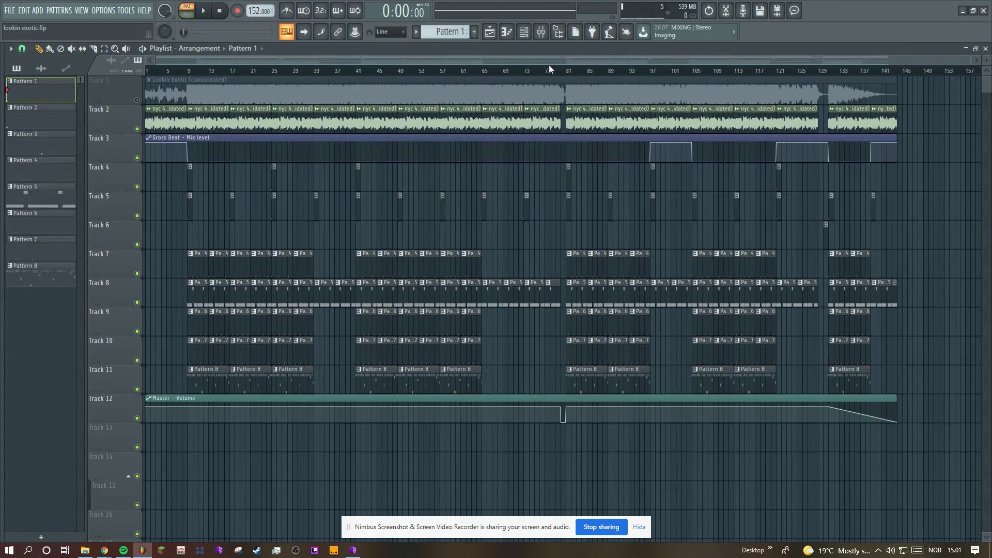
pyautogui.click(508, 33)
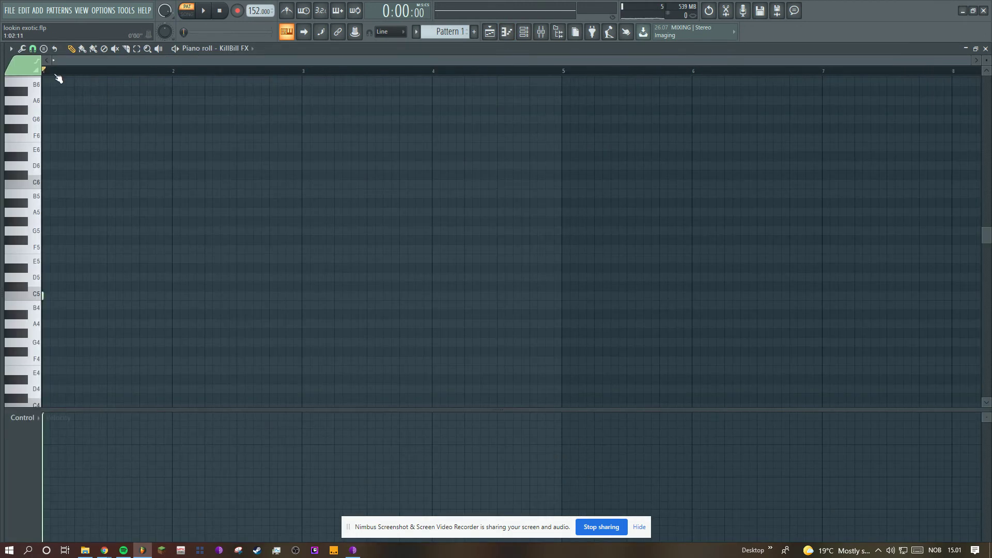
# - Loop the first four bars of Pattern 1 during playback and inspect KillBill FX's sampler settings and its mixer insert
pyautogui.moveTo(44, 72); pyautogui.dragTo(562, 104)
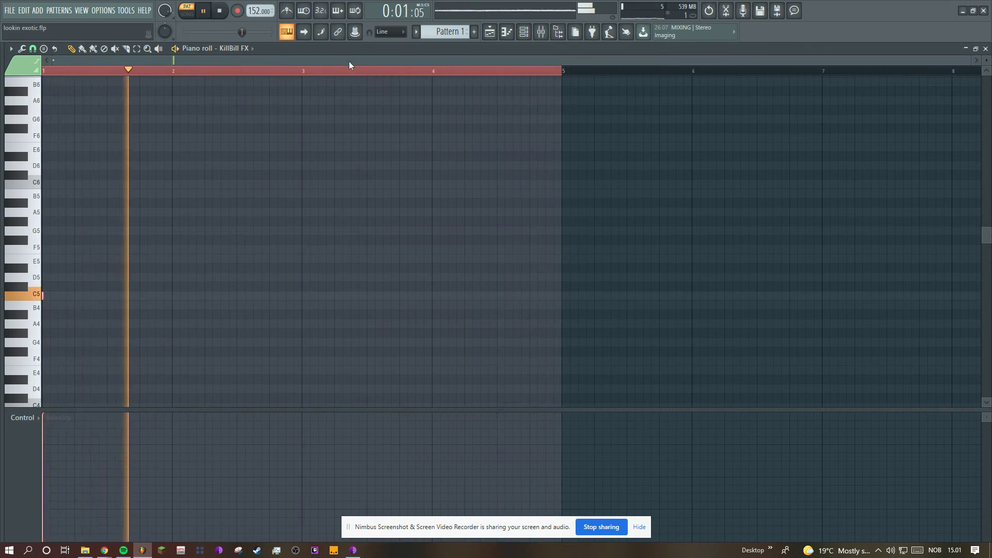
pyautogui.click(524, 32)
pyautogui.click(123, 138)
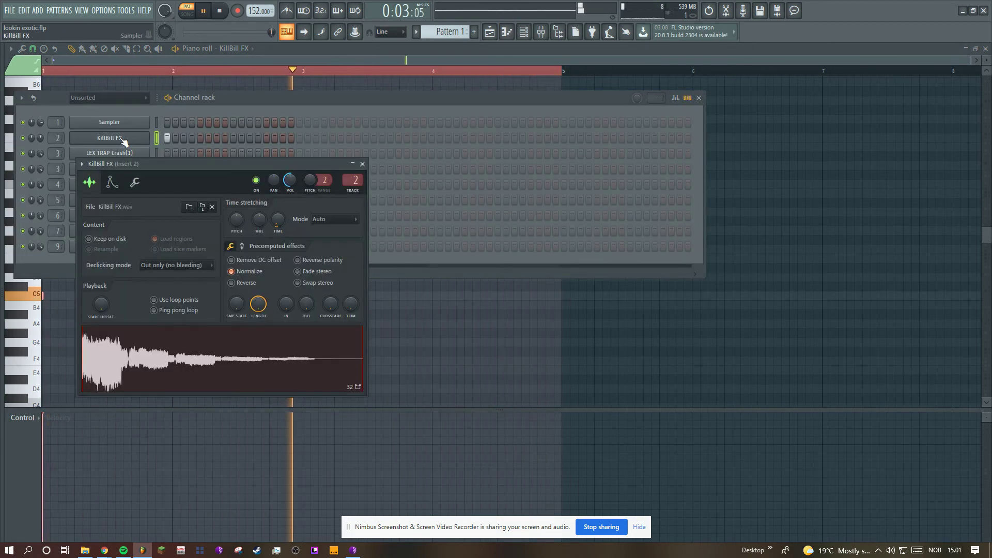
pyautogui.press('F6')
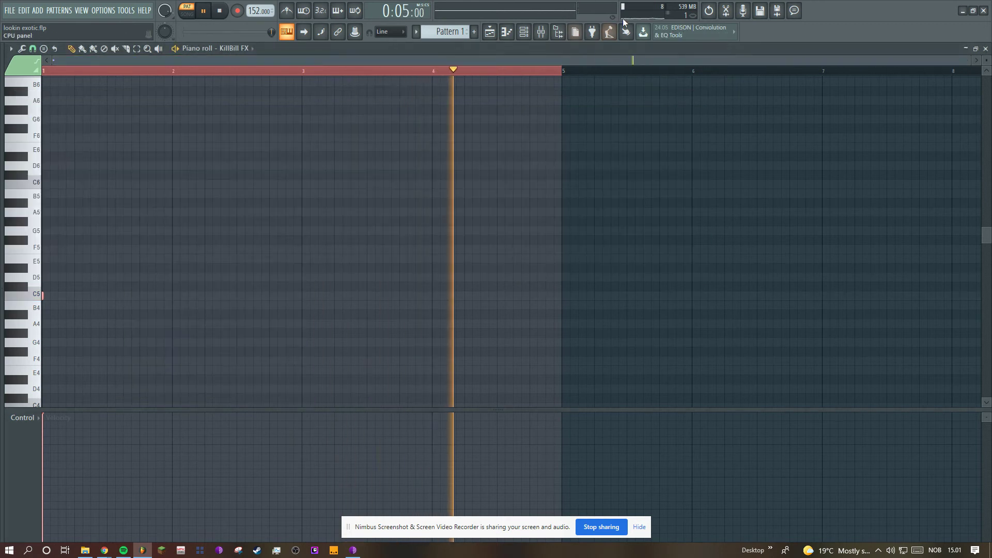
pyautogui.click(540, 31)
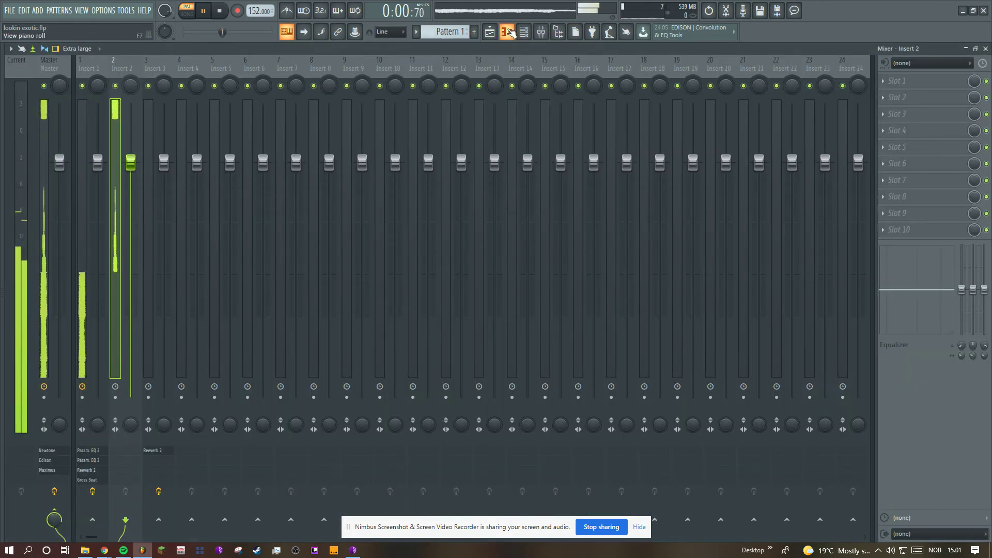
pyautogui.click(507, 32)
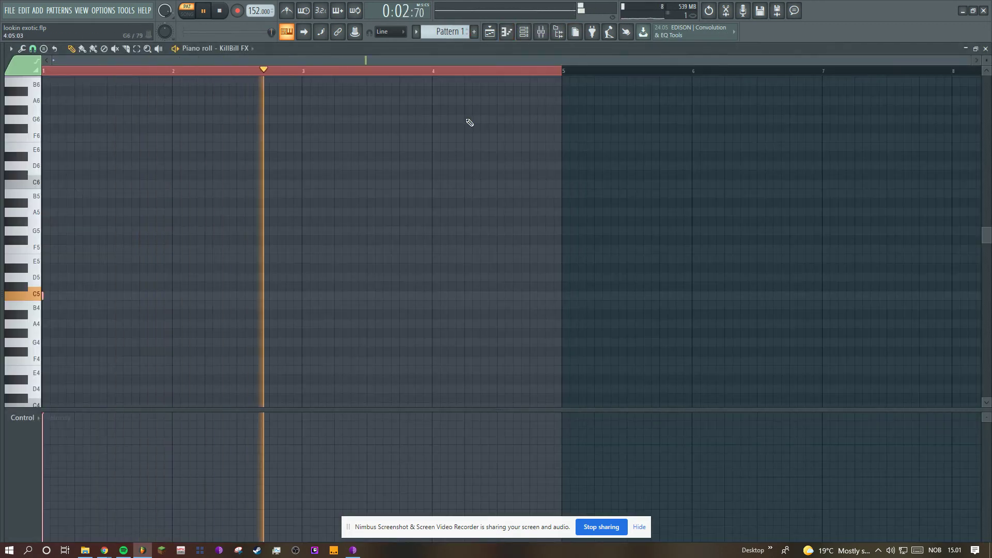
pyautogui.press('space')
# - Play Pattern 2's LEX TRAP Crash(1) notes and inspect the Fruity Reeverb 2 effect on Insert 3
pyautogui.press('space')
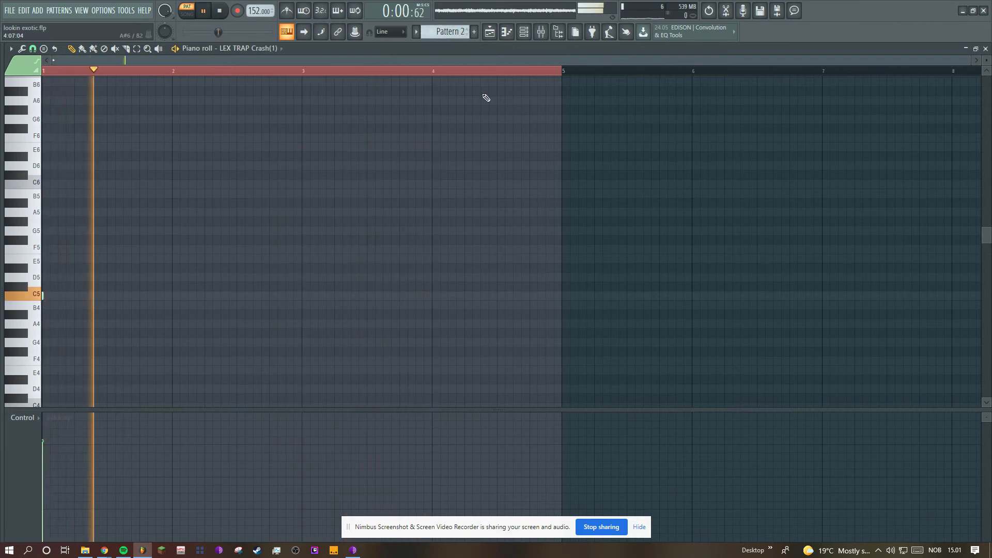
pyautogui.click(541, 32)
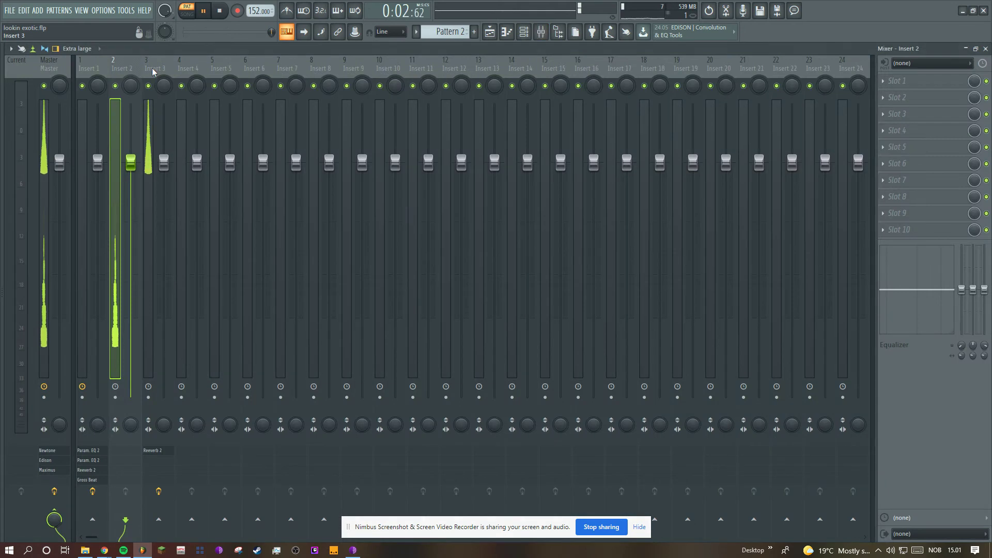
pyautogui.click(941, 83)
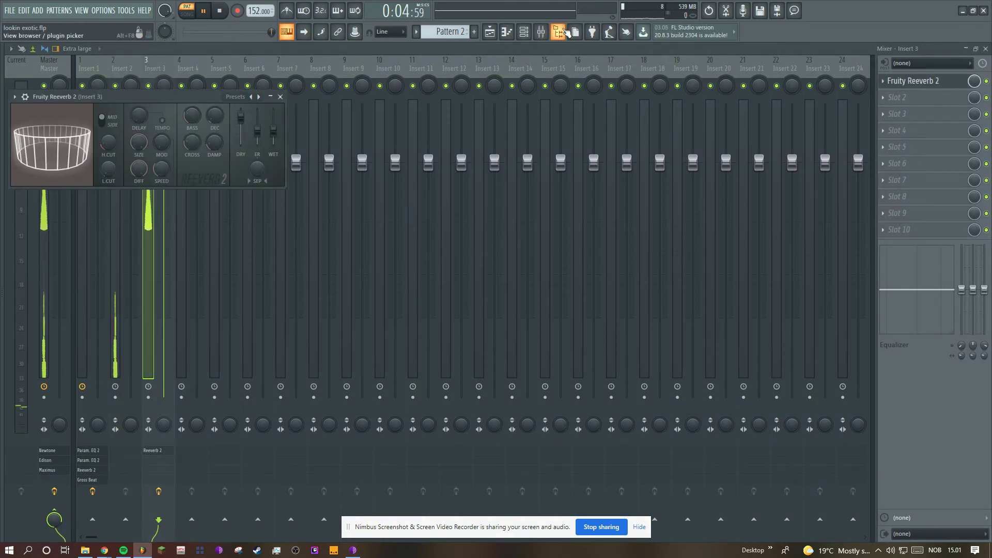
pyautogui.click(508, 32)
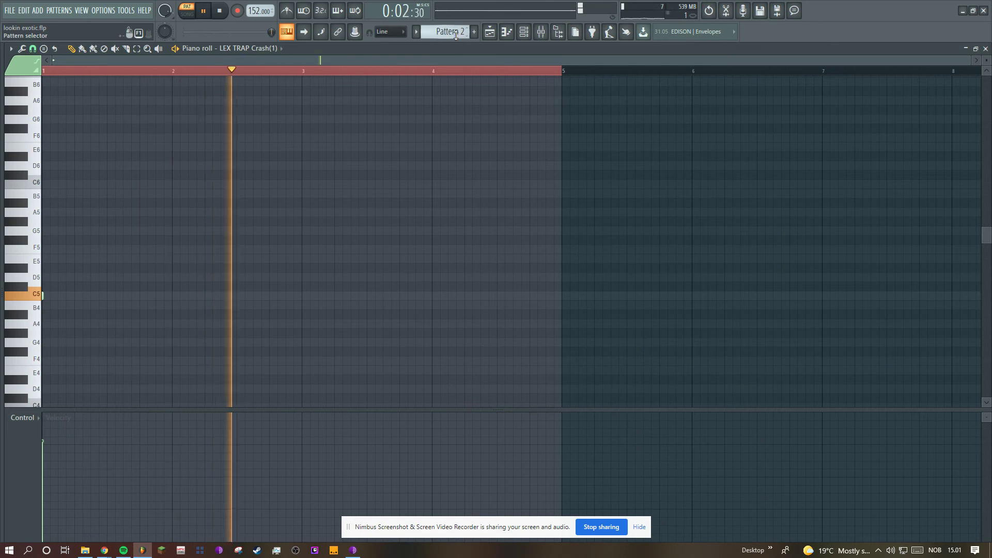
pyautogui.press('space')
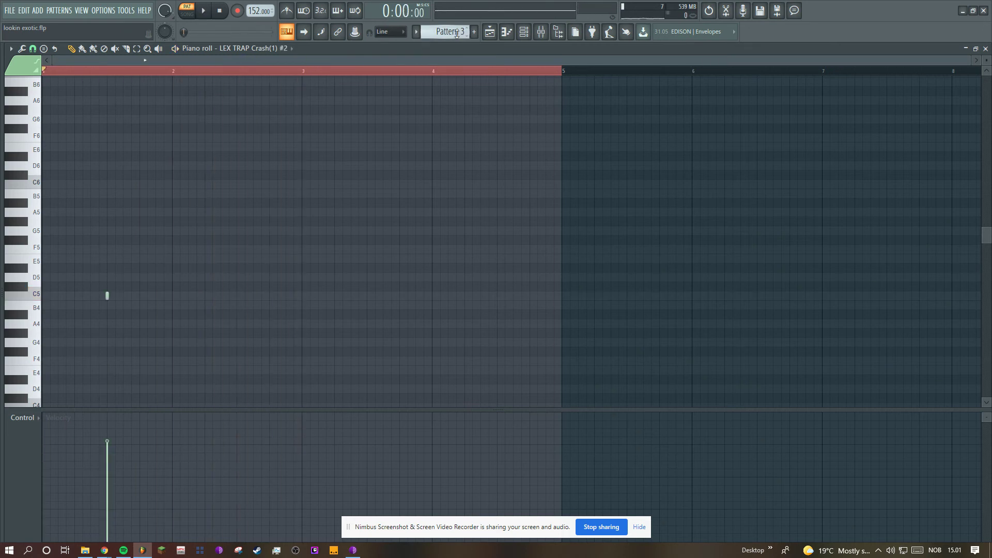
# - Clear the loop selection in Pattern 3 and inspect the sampler settings of LEX TRAP Crash(1) #2
pyautogui.click(459, 71)
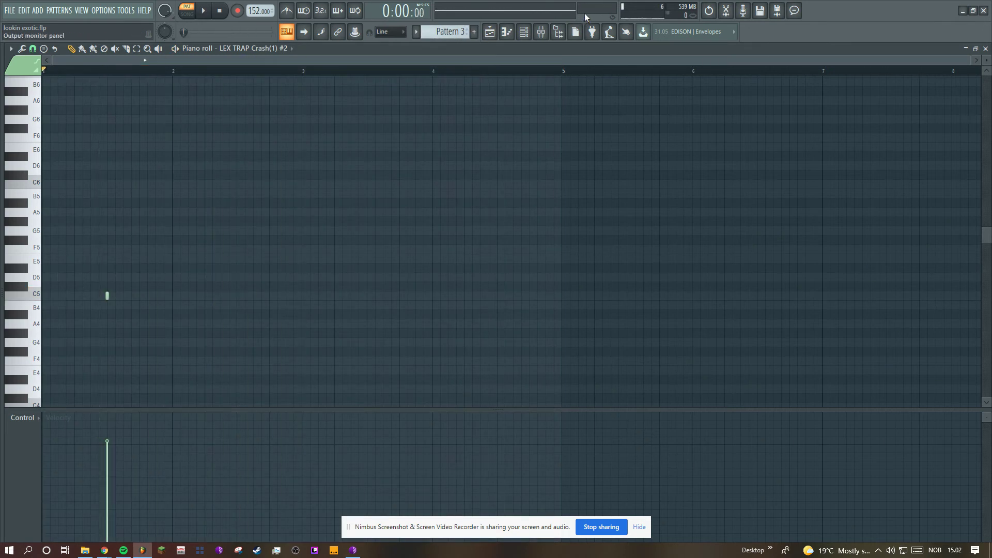
pyautogui.click(523, 32)
pyautogui.click(104, 169)
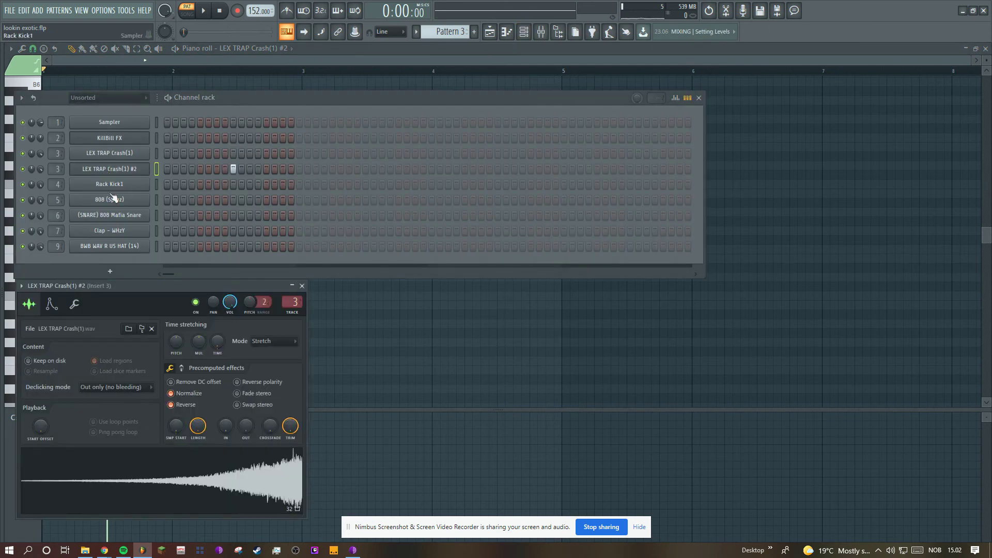
pyautogui.moveTo(226, 291); pyautogui.dragTo(239, 175)
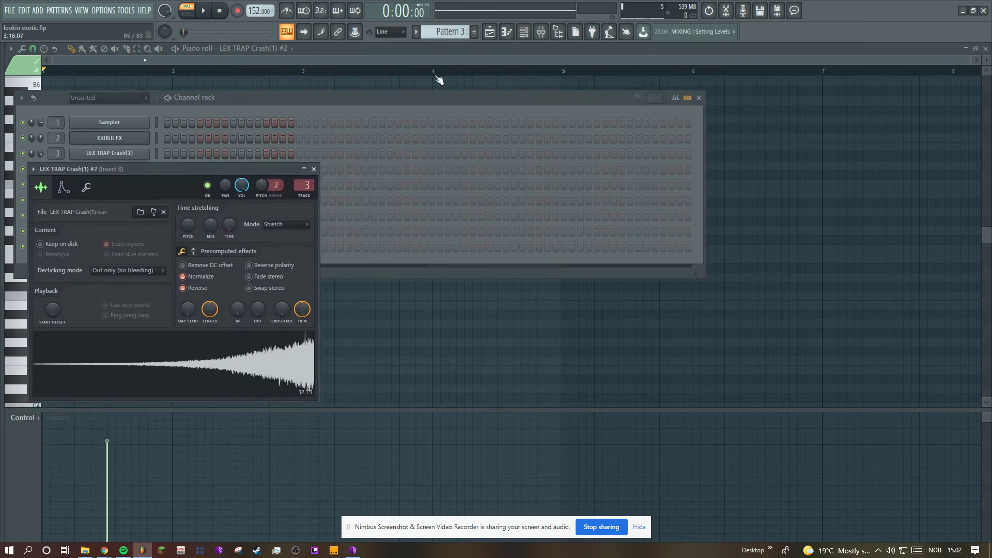
# - Check Fruity Reeverb 2 on Insert 3 again and play Pattern 3's reversed crash in the piano roll
pyautogui.click(540, 32)
pyautogui.click(910, 82)
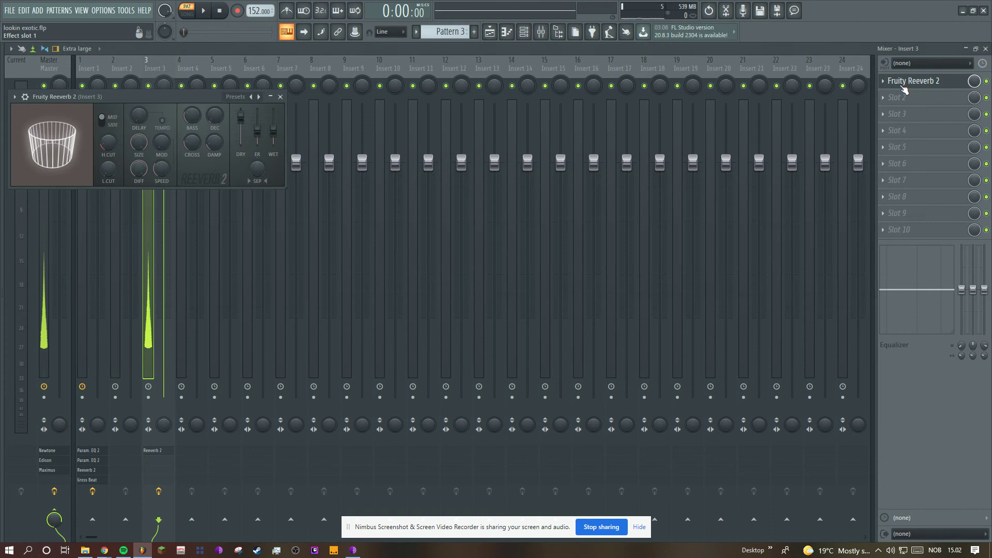
pyautogui.click(505, 33)
pyautogui.press('space')
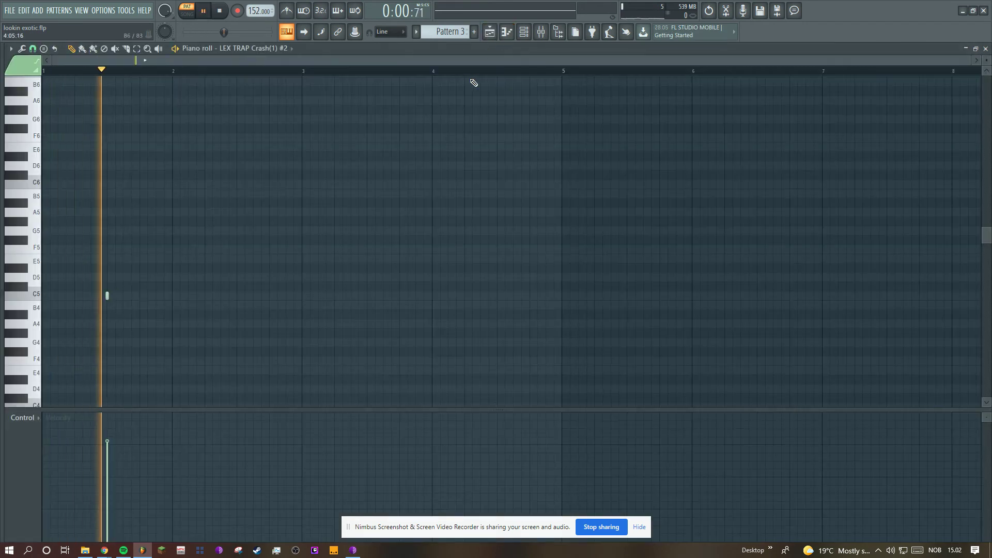
pyautogui.press('space')
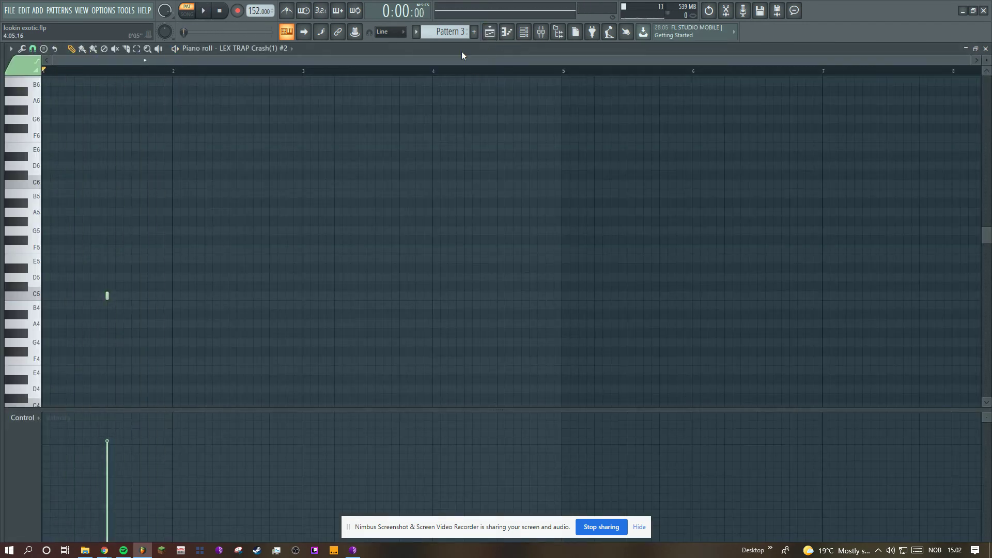
# - Play Pattern 4's Rack Kick1 notes and Pattern 5's 808 (Spinz) notes in the piano roll
pyautogui.scroll(-1, 459, 34)
pyautogui.press('space')
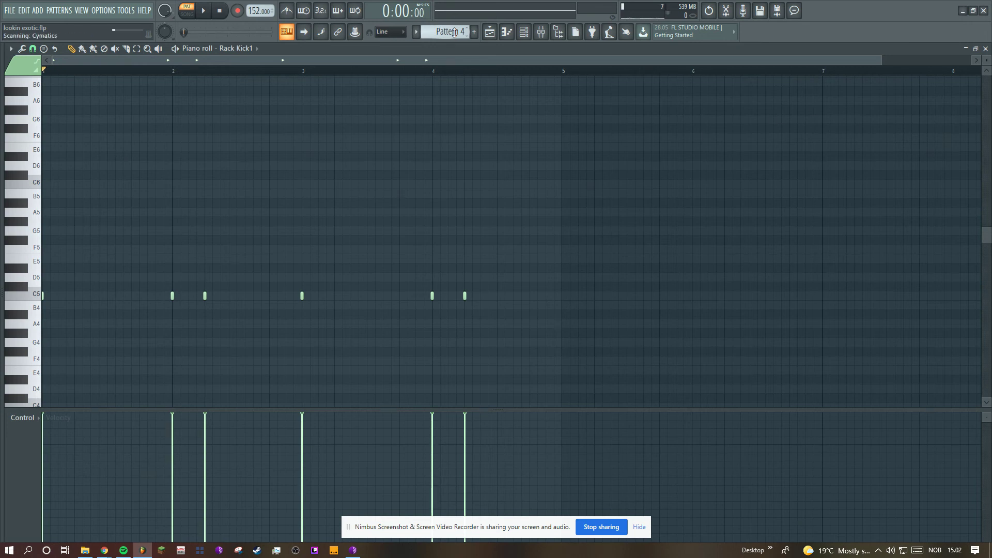
pyautogui.scroll(-1, 458, 33)
pyautogui.press('space')
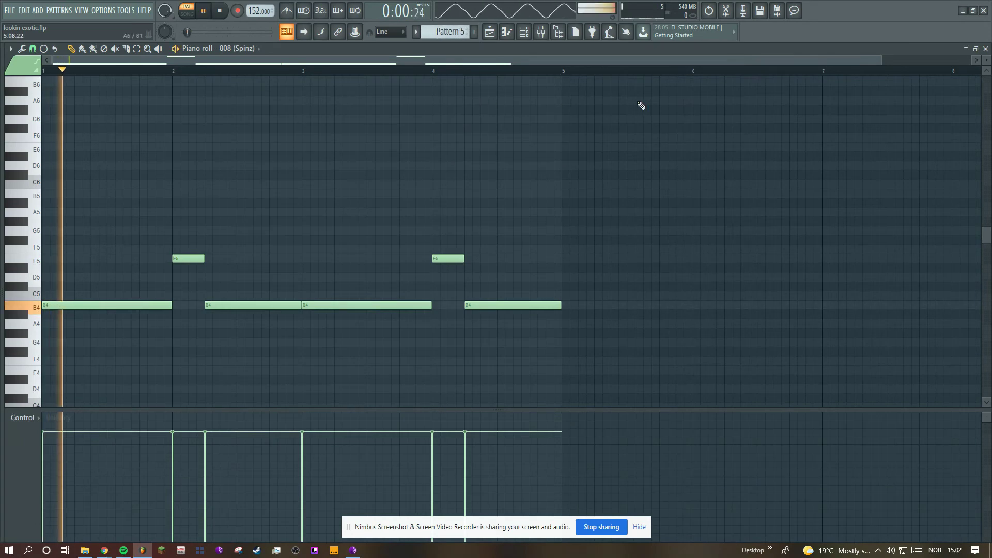
pyautogui.scroll(3, 826, 81)
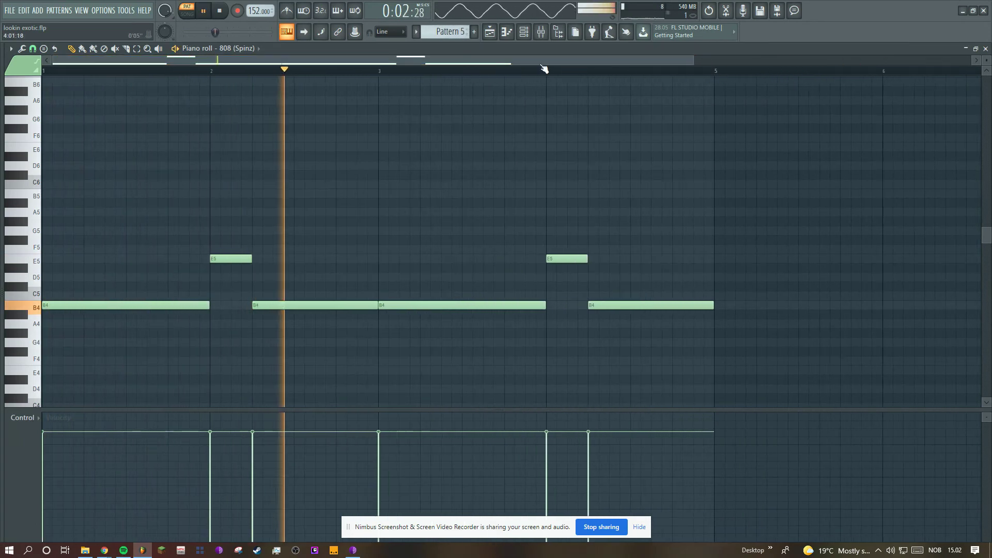
# - Inspect the 808 (Spinz) volume envelope, mixer insert and sample settings while Pattern 5 plays
pyautogui.click(529, 35)
pyautogui.click(104, 200)
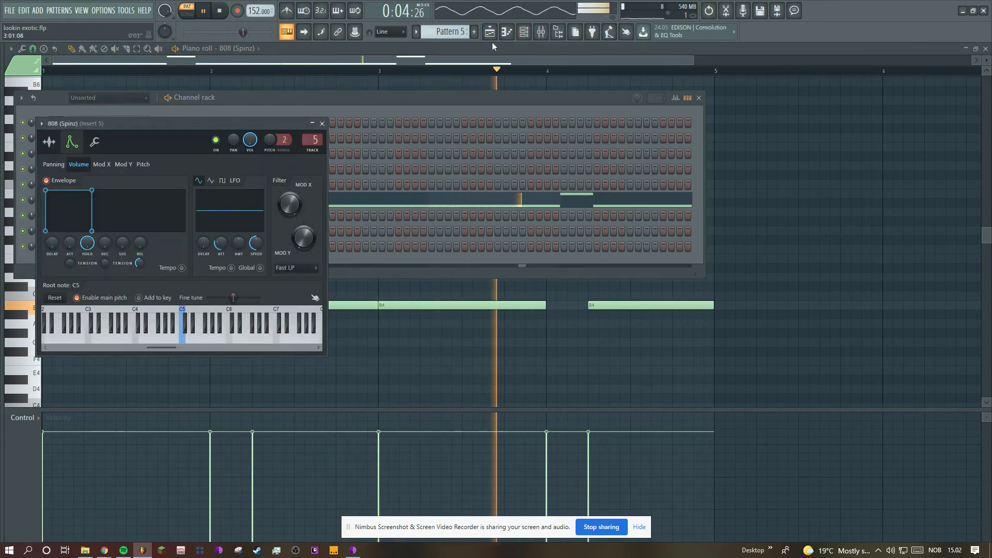
pyautogui.click(541, 32)
pyautogui.click(541, 32)
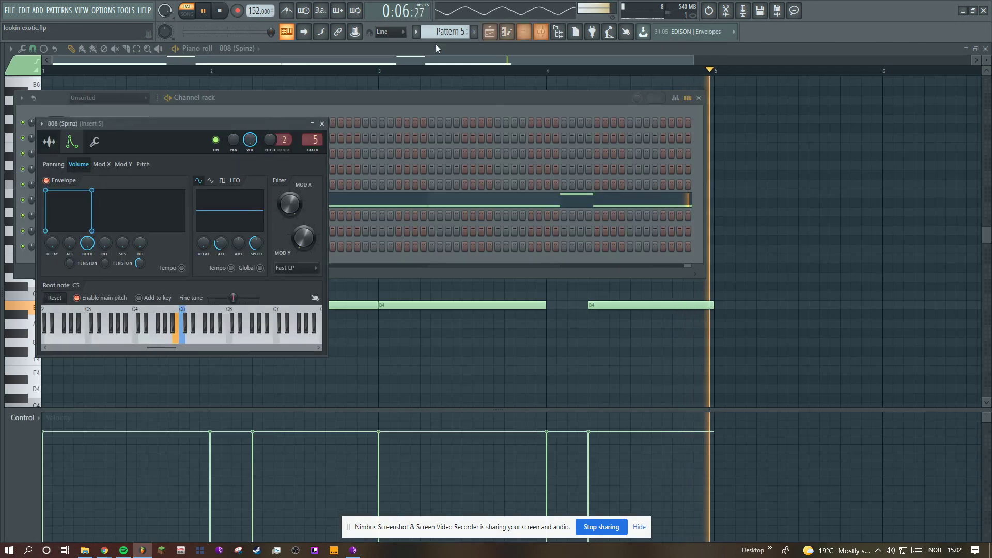
pyautogui.click(52, 143)
pyautogui.click(427, 64)
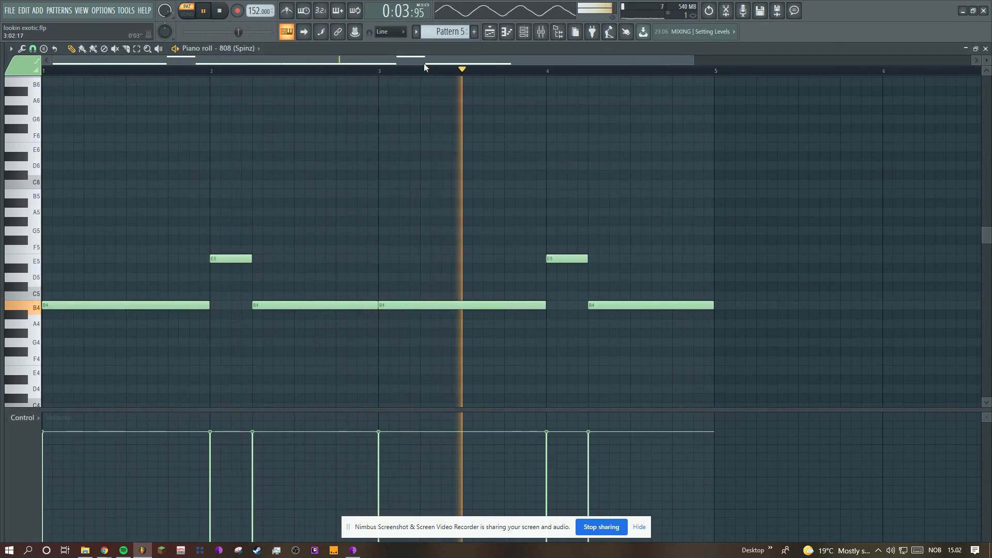
pyautogui.press('space')
# - Play Pattern 6's (SNARE) 808 Mafia Snare notes and Pattern 7's Clap - WHzY notes in the piano roll
pyautogui.scroll(-1, 469, 35)
pyautogui.press('space')
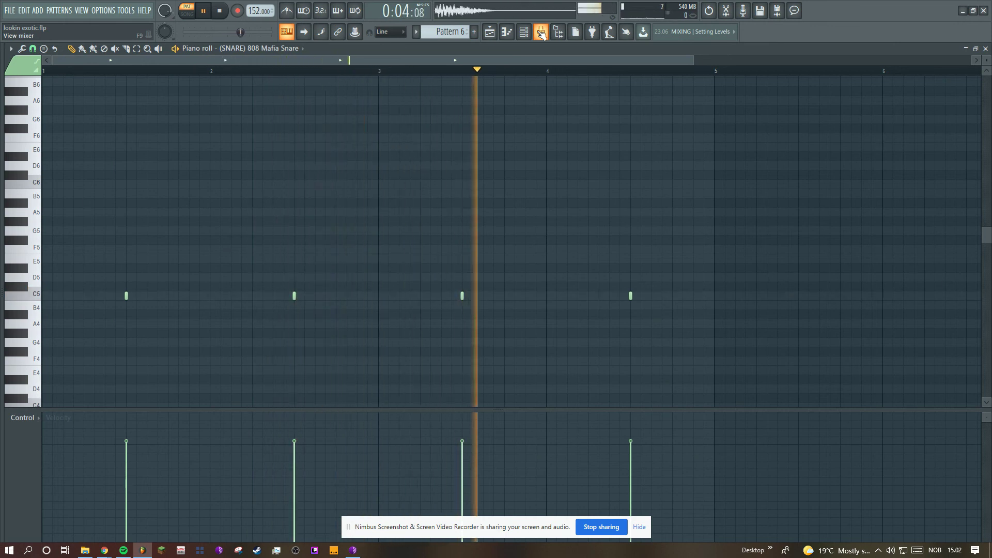
pyautogui.scroll(-1, 467, 32)
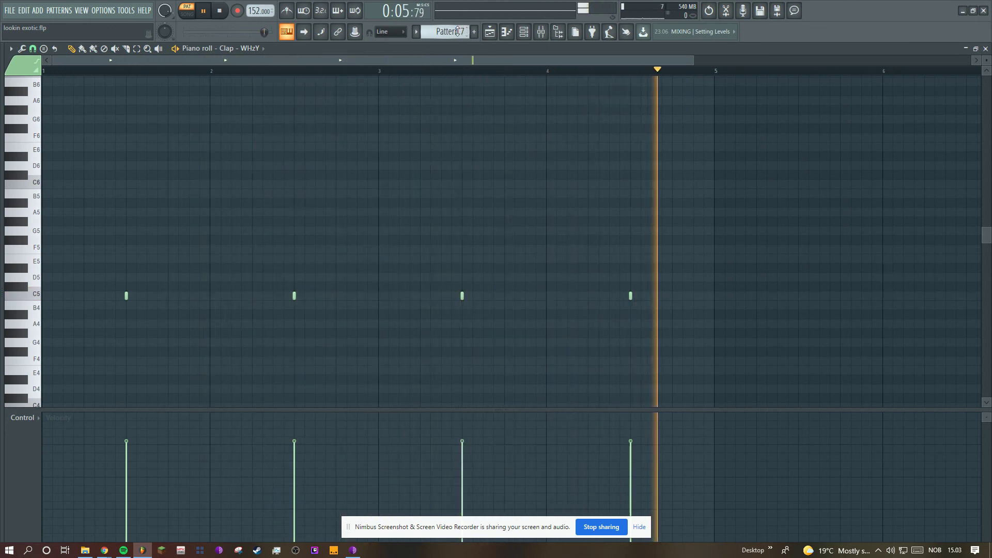
pyautogui.press('space')
# - Play Pattern 8's BWB WAV R US HAT (14) notes across all eight bars and return to the playlist
pyautogui.scroll(-1, 463, 31)
pyautogui.press('space')
pyautogui.moveTo(480, 54); pyautogui.dragTo(690, 99)
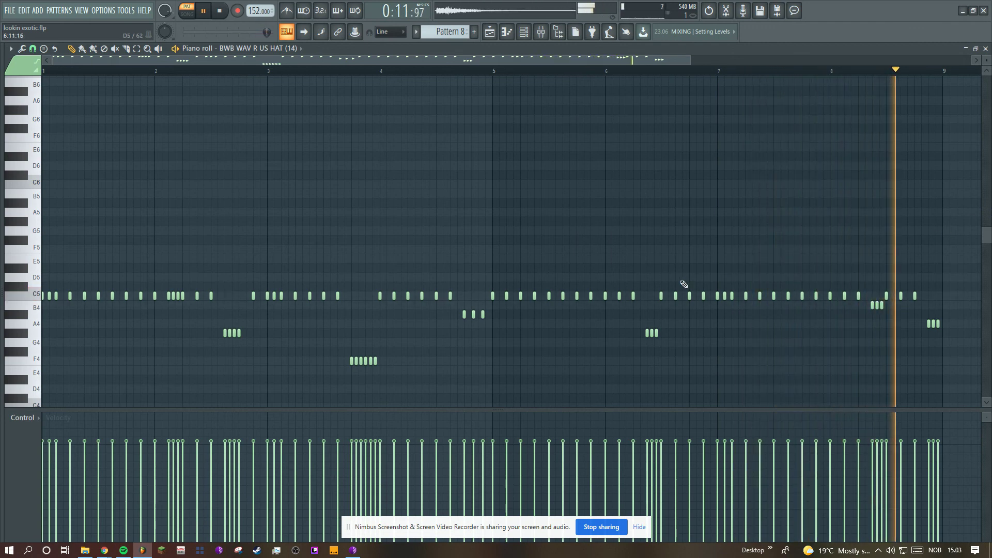
pyautogui.click(464, 32)
pyautogui.press('space')
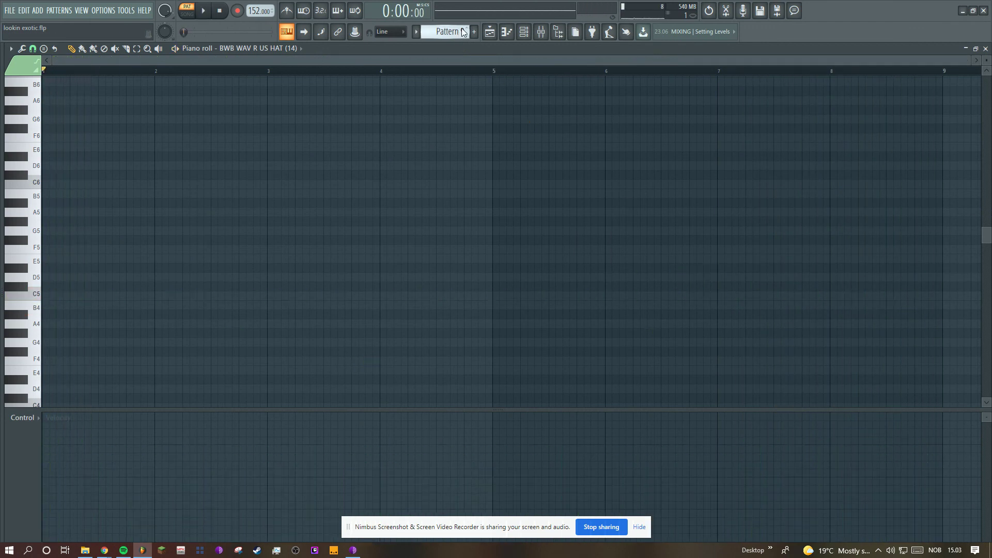
pyautogui.click(490, 32)
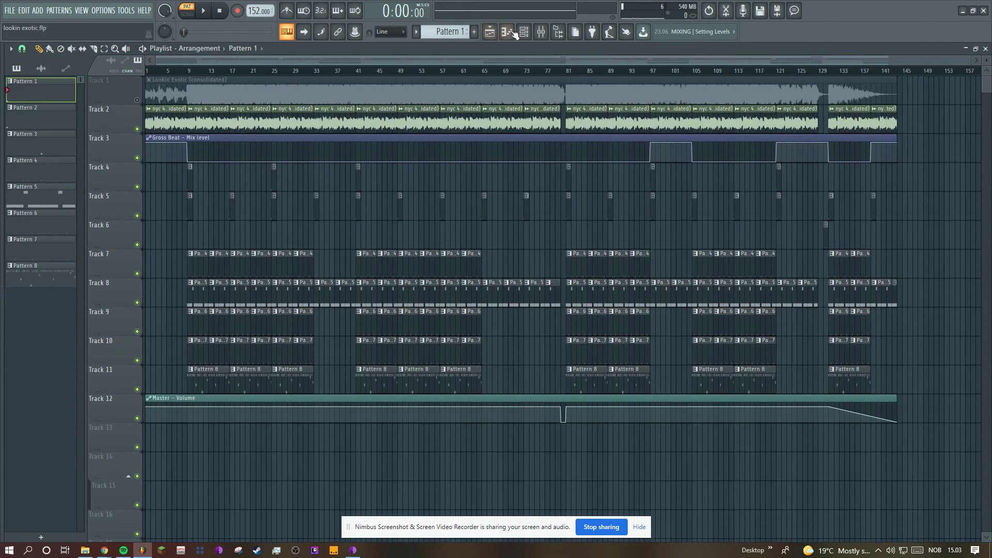